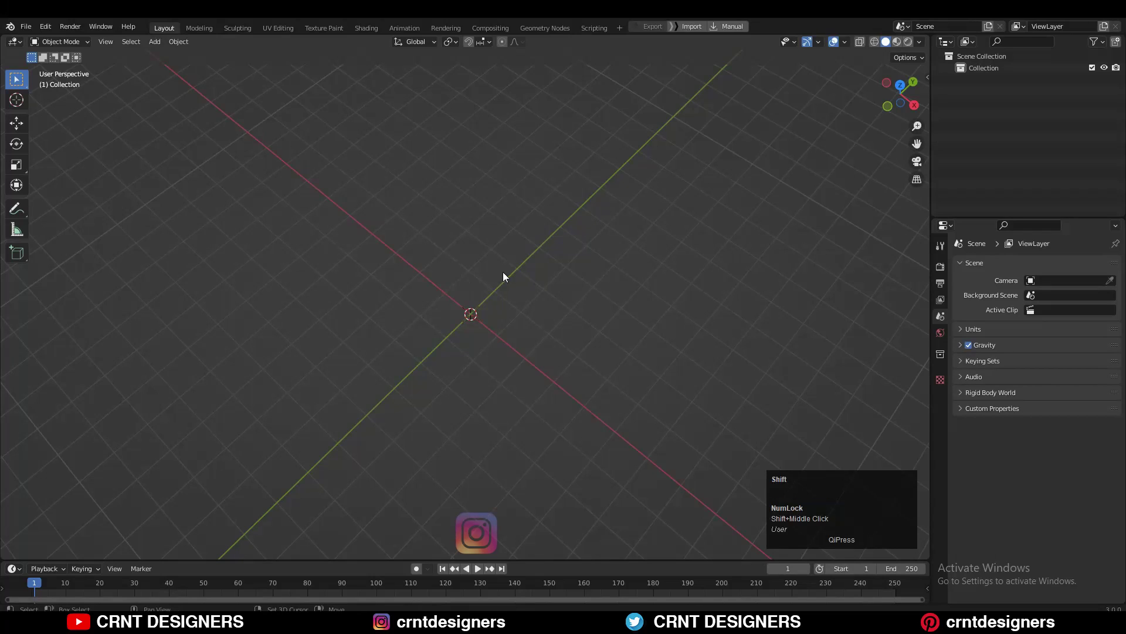
# Step: Add a cylinder mesh at the world origin with 16 vertices
pyautogui.hotkey('shift', 'a')
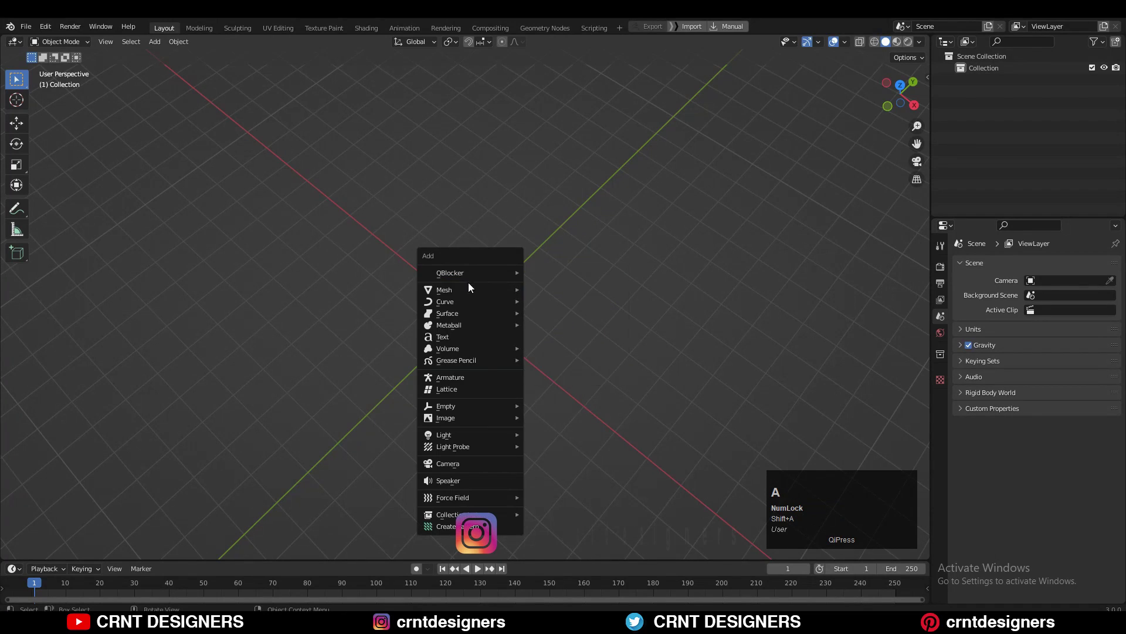
pyautogui.moveTo(468, 282)
pyautogui.click(570, 364)
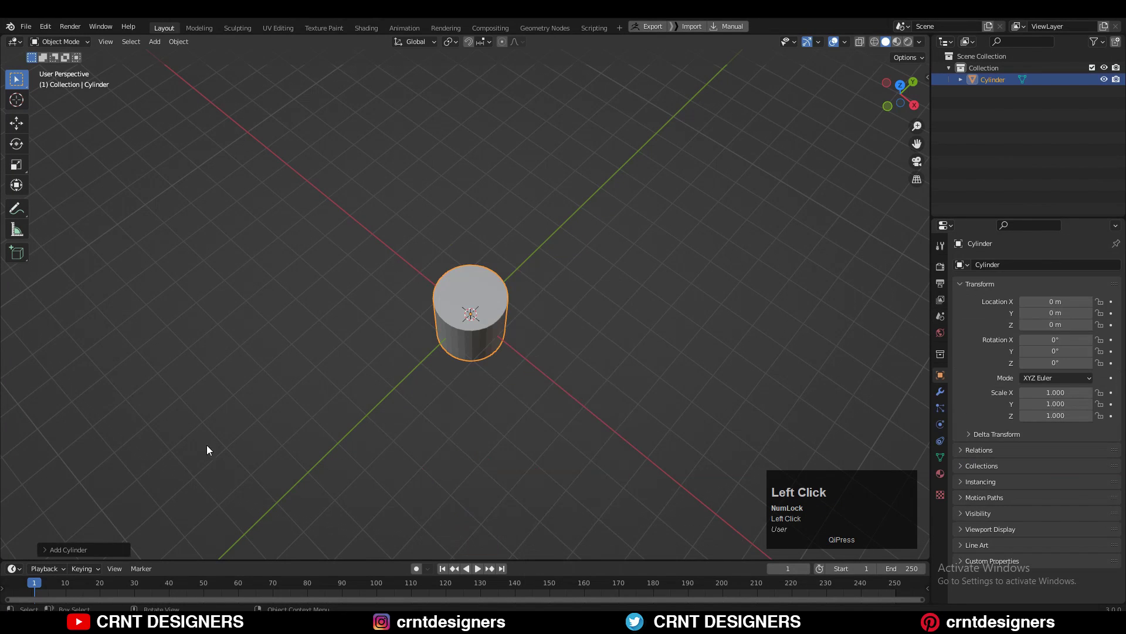
pyautogui.click(41, 550)
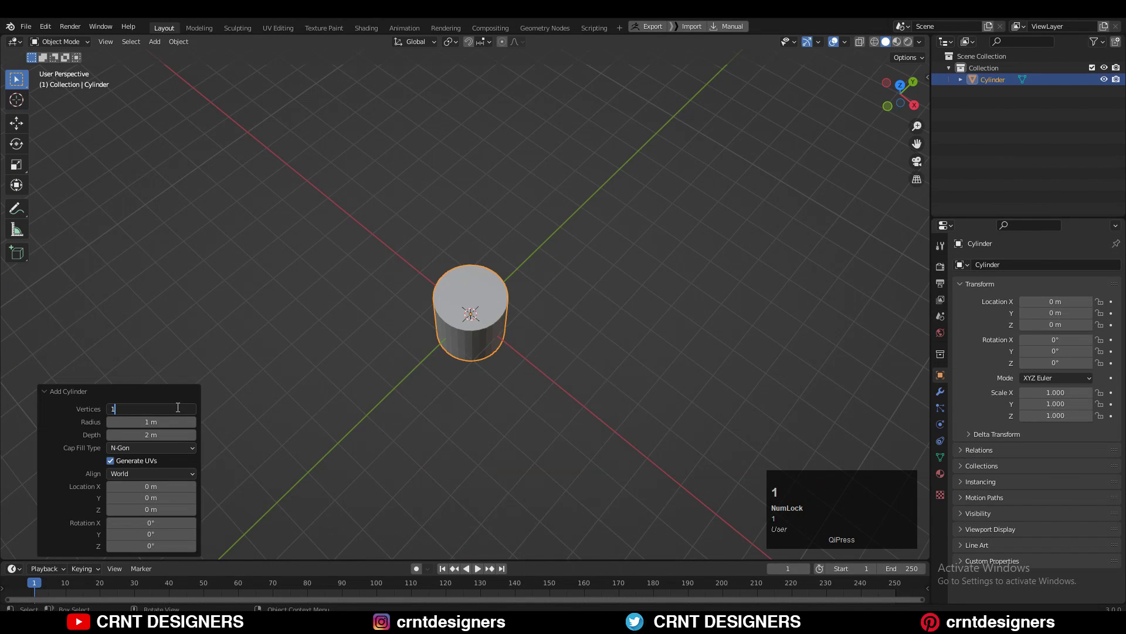
# Step: Flatten the cylinder to a Z scale of 0.4 and raise it 0.4 m along Z so it rests on the ground plane
pyautogui.click(915, 105)
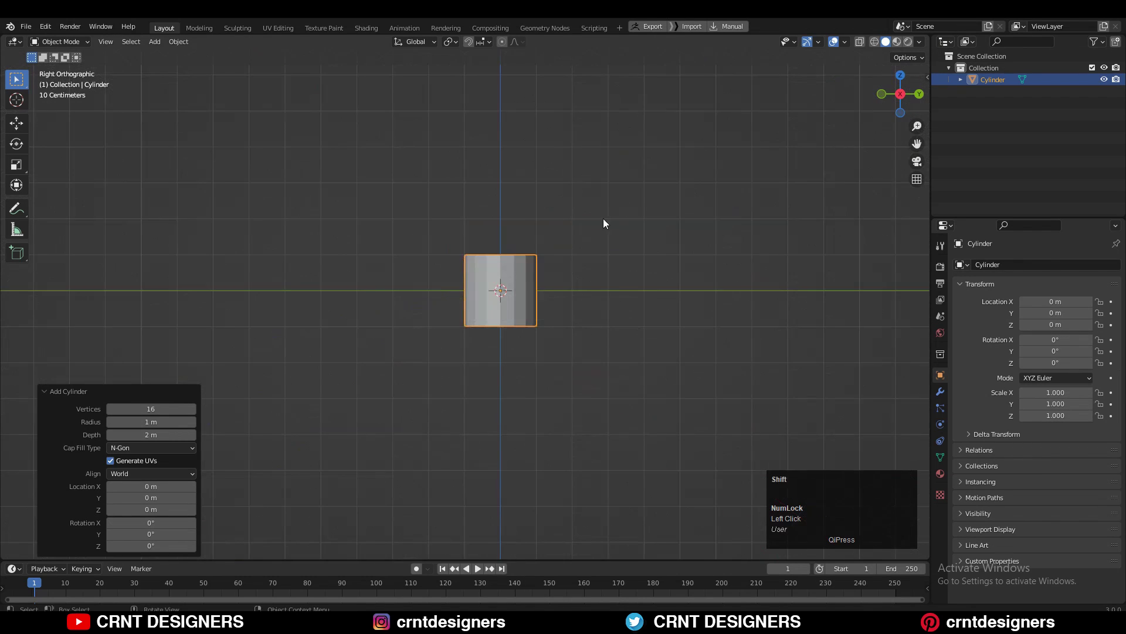
pyautogui.scroll(3, 507, 290)
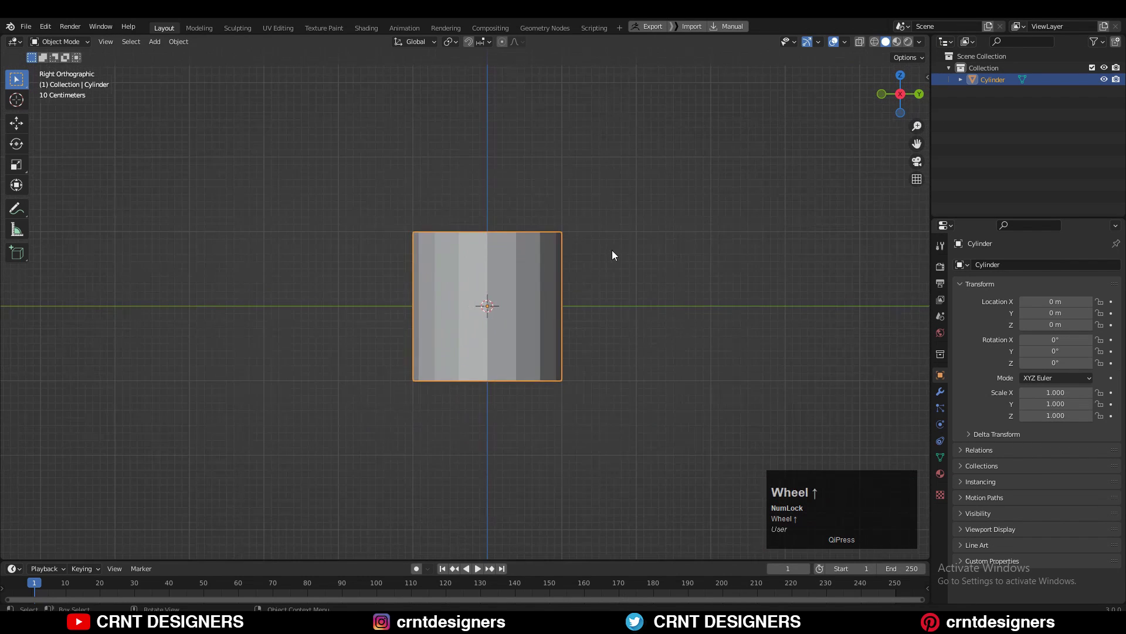
pyautogui.click(542, 284)
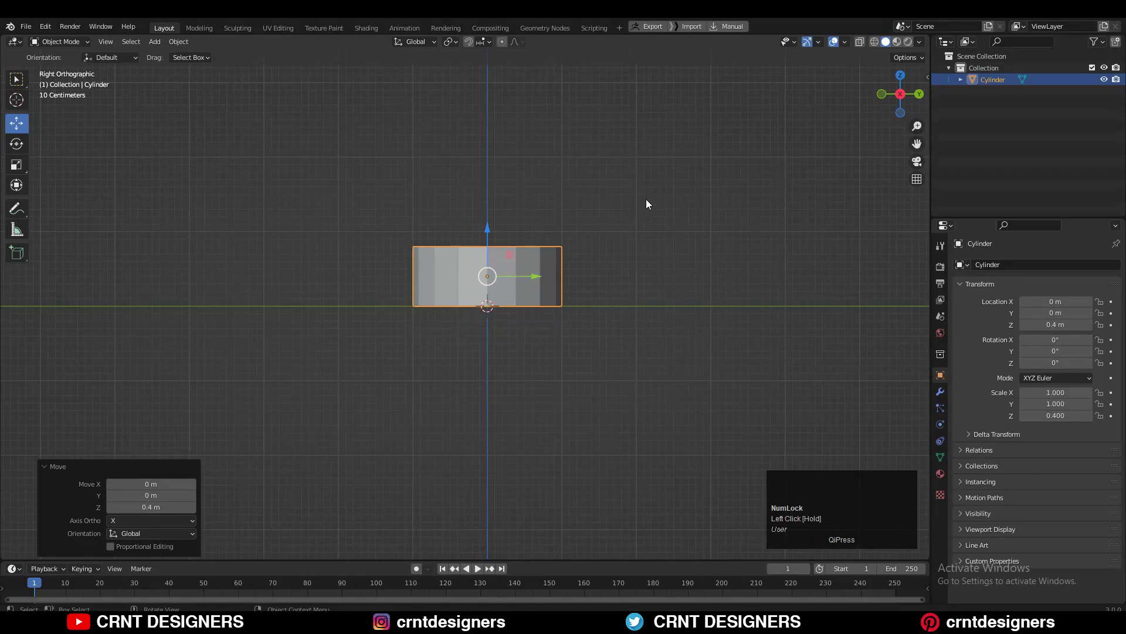
pyautogui.scroll(1, 646, 198)
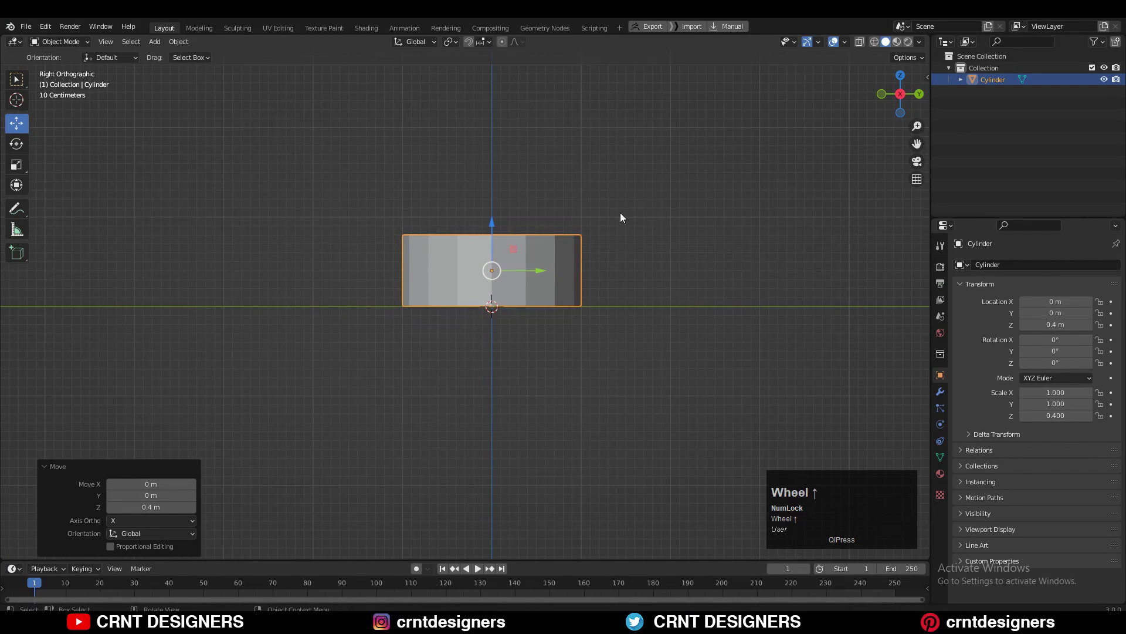
# Step: Connect opposite vertices across the cylinder's top face in edit mode, forming a grid of three cuts in each direction
pyautogui.moveTo(621, 217); pyautogui.dragTo(626, 269, button='middle')
pyautogui.press('Tab')
pyautogui.press('KP_1')
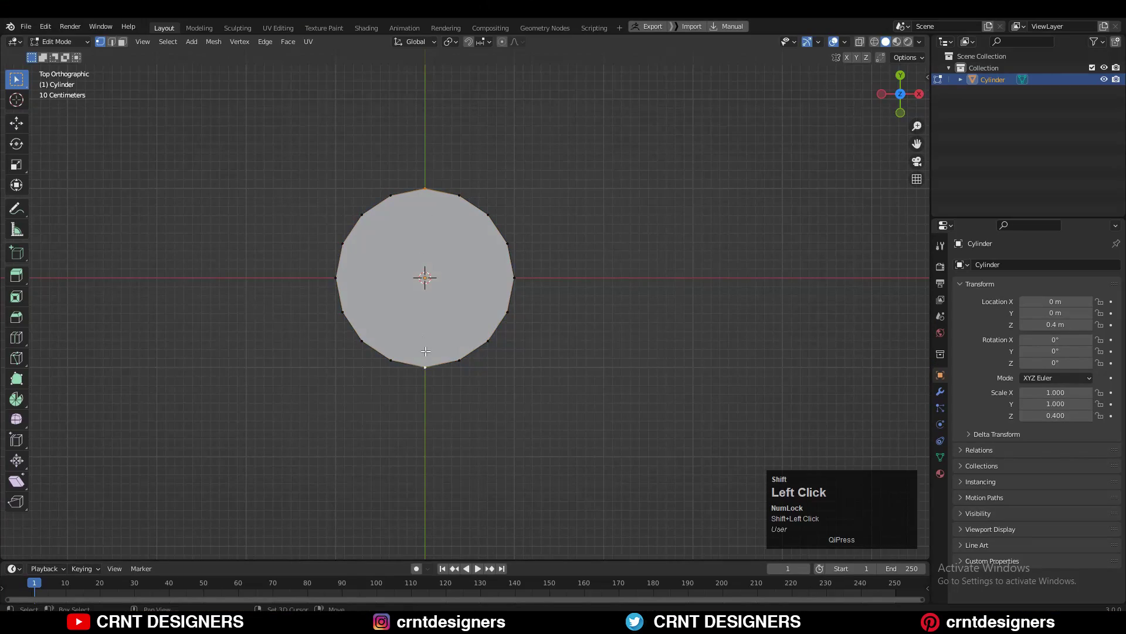
pyautogui.rightClick(425, 351)
pyautogui.click(421, 327)
pyautogui.keyDown('shift'); pyautogui.click(336, 277); pyautogui.keyUp('shift')
pyautogui.rightClick(346, 265)
pyautogui.click(349, 240)
pyautogui.rightClick(401, 193)
pyautogui.click(401, 193)
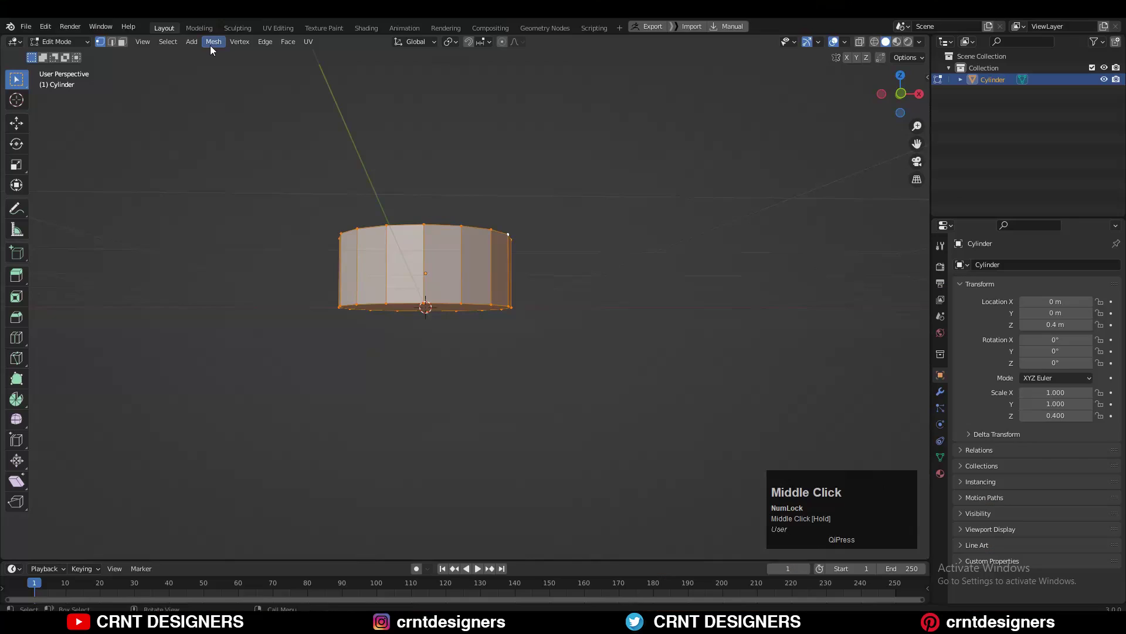
# Step: Symmetrize the whole mesh along Z so the bottom half mirrors the gridded top
pyautogui.click(211, 46)
pyautogui.click(230, 205)
pyautogui.click(160, 531)
pyautogui.click(160, 532)
pyautogui.click(540, 176)
pyautogui.moveTo(540, 176); pyautogui.dragTo(564, 202, button='middle')
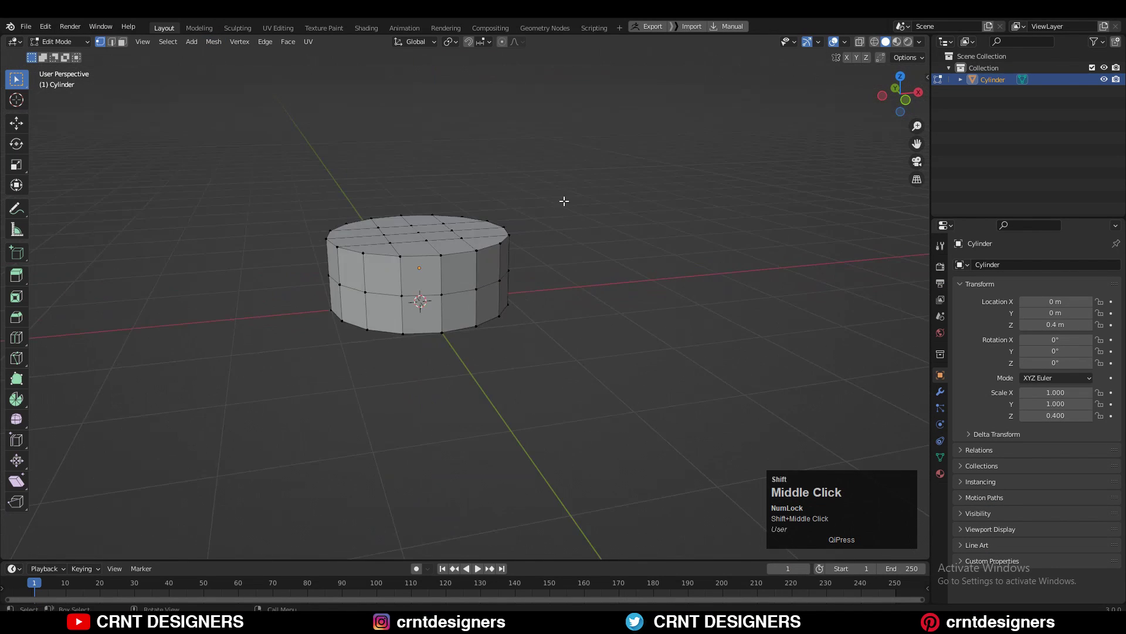
# Step: Bevel the two perpendicular centre edge loops about 0.085 m wide with one segment, forming a cross of strips
pyautogui.scroll(2, 505, 238)
pyautogui.keyDown('alt'); pyautogui.click(439, 284); pyautogui.keyUp('alt')
pyautogui.moveTo(439, 283); pyautogui.dragTo(545, 228, button='middle')
pyautogui.keyDown('alt'); pyautogui.keyDown('shift'); pyautogui.click(533, 256); pyautogui.keyUp('shift'); pyautogui.keyUp('alt')
pyautogui.click(898, 94)
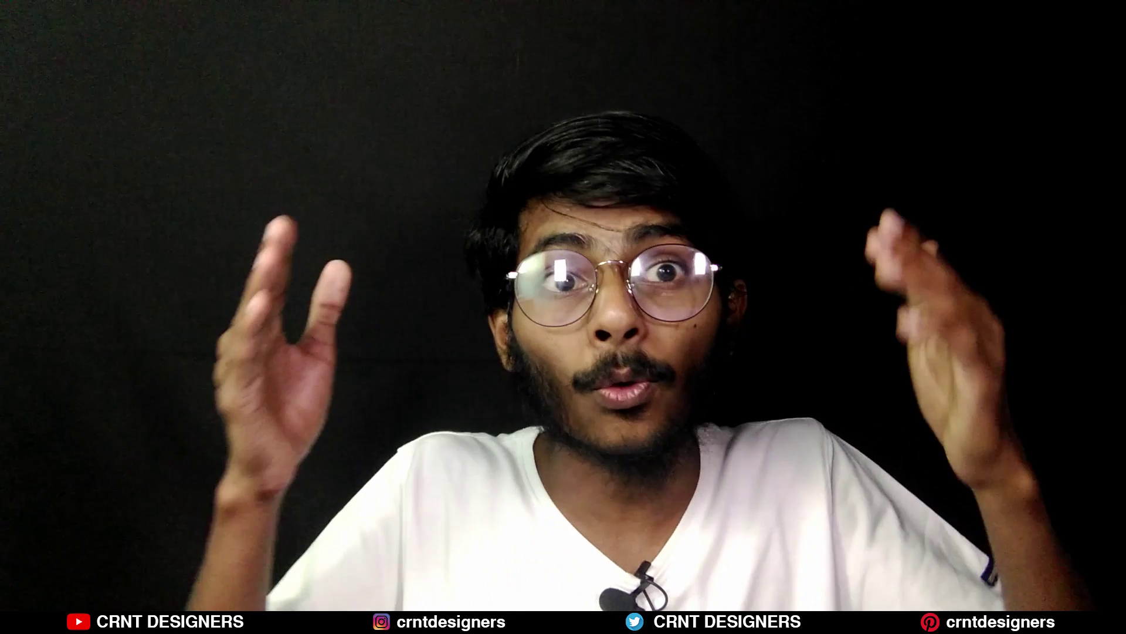
pyautogui.hotkey('ctrl', 'b')
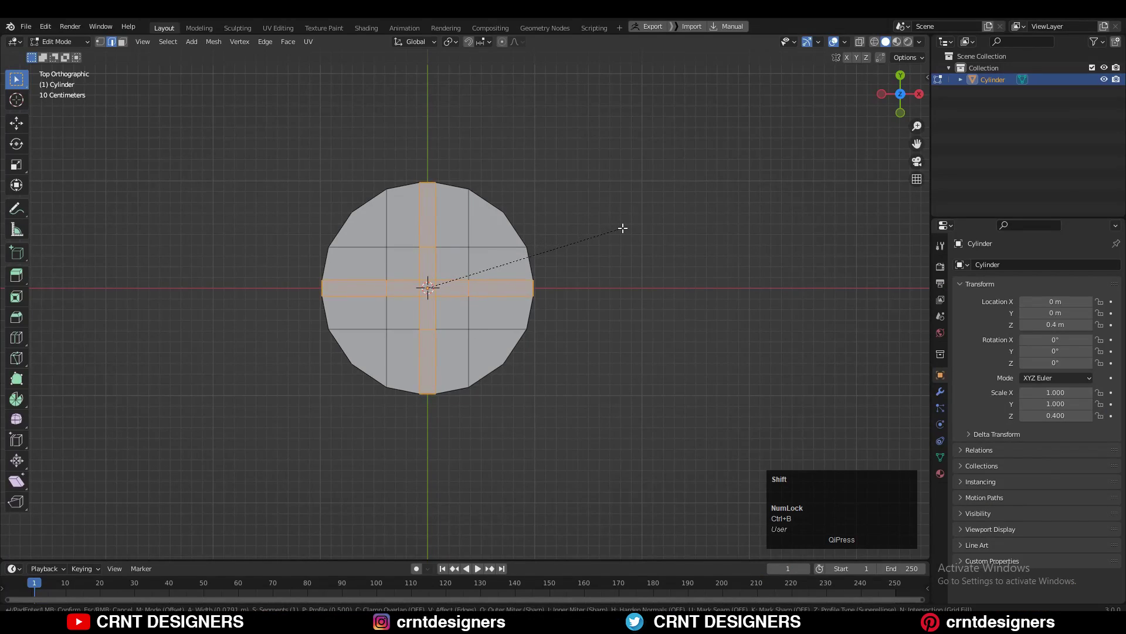
pyautogui.click(627, 227)
# Step: Delete the beveled cross strip's faces in the upper half of the cylinder, leaving the lower half intact
pyautogui.moveTo(627, 228); pyautogui.dragTo(513, 206, button='middle')
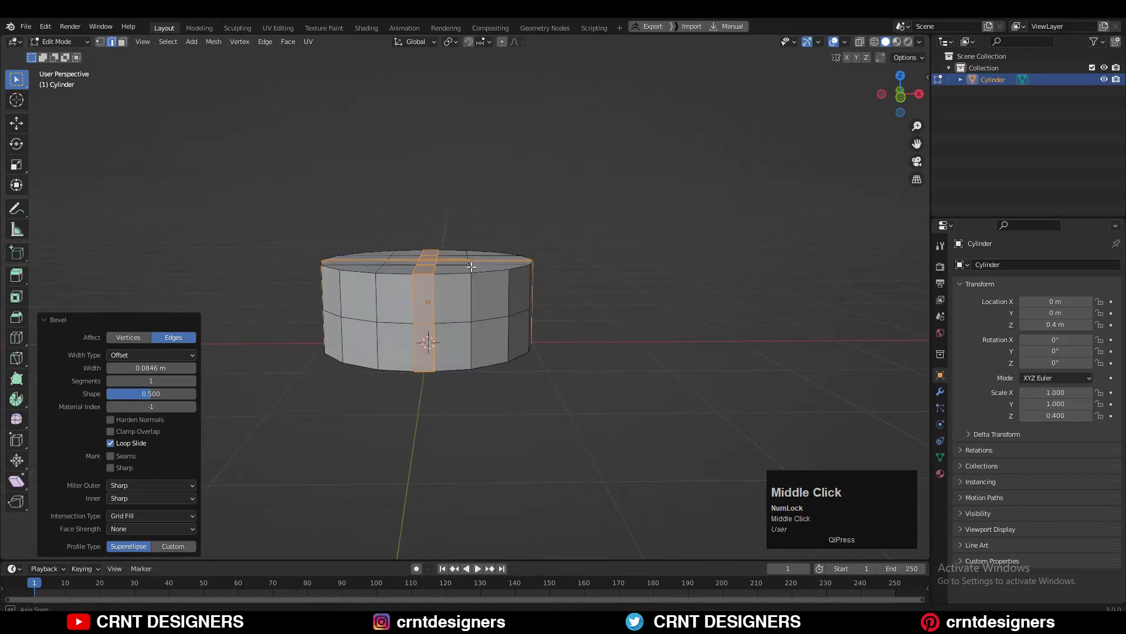
pyautogui.scroll(3, 564, 203)
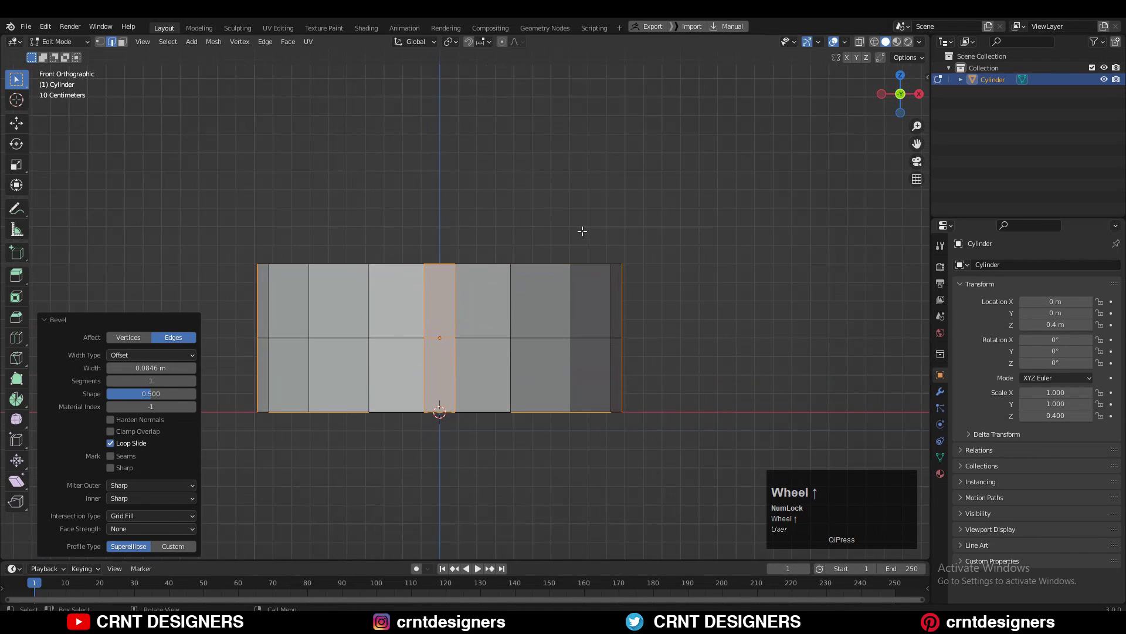
pyautogui.press('3')
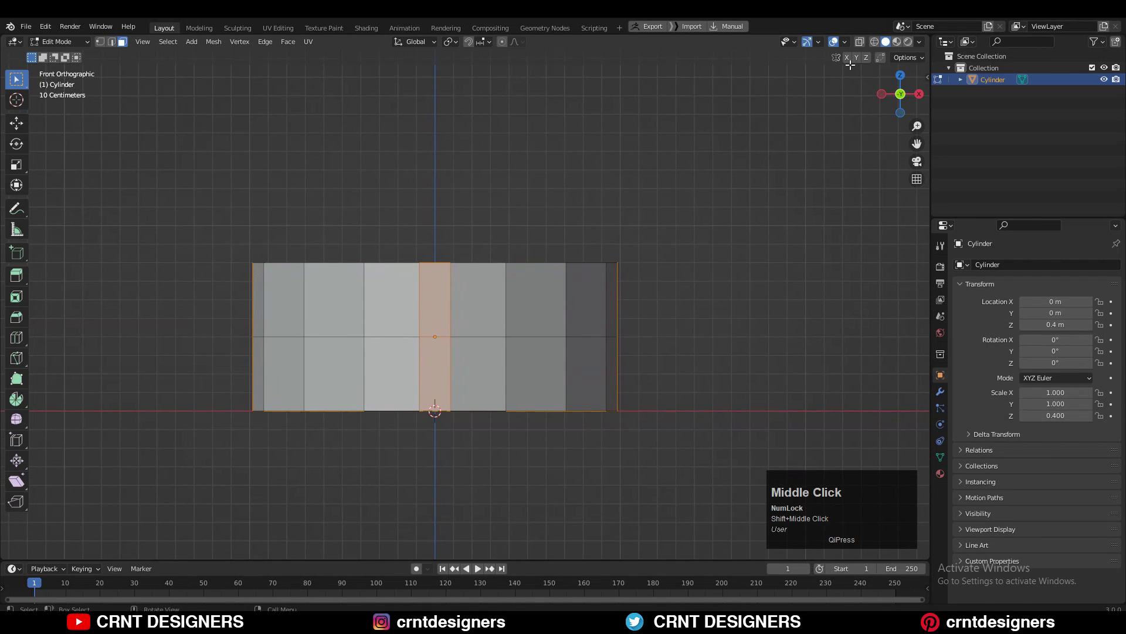
pyautogui.click(860, 42)
pyautogui.keyDown('ctrl'); pyautogui.moveTo(465, 417); pyautogui.dragTo(778, 345); pyautogui.keyUp('ctrl')
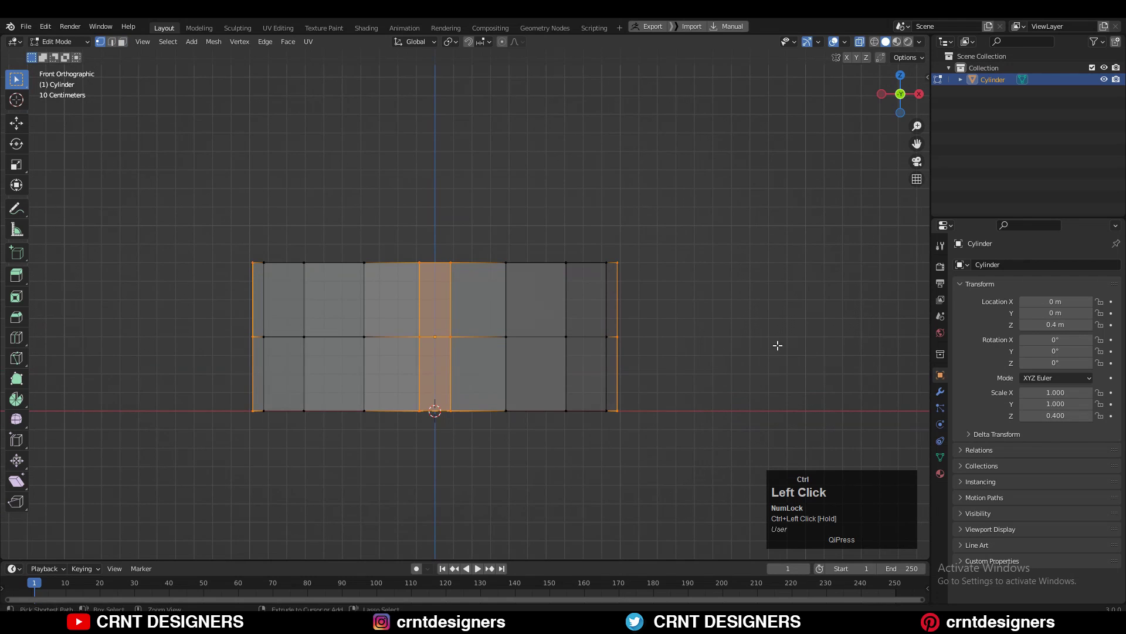
pyautogui.click(860, 42)
pyautogui.moveTo(643, 186); pyautogui.dragTo(611, 291, button='middle')
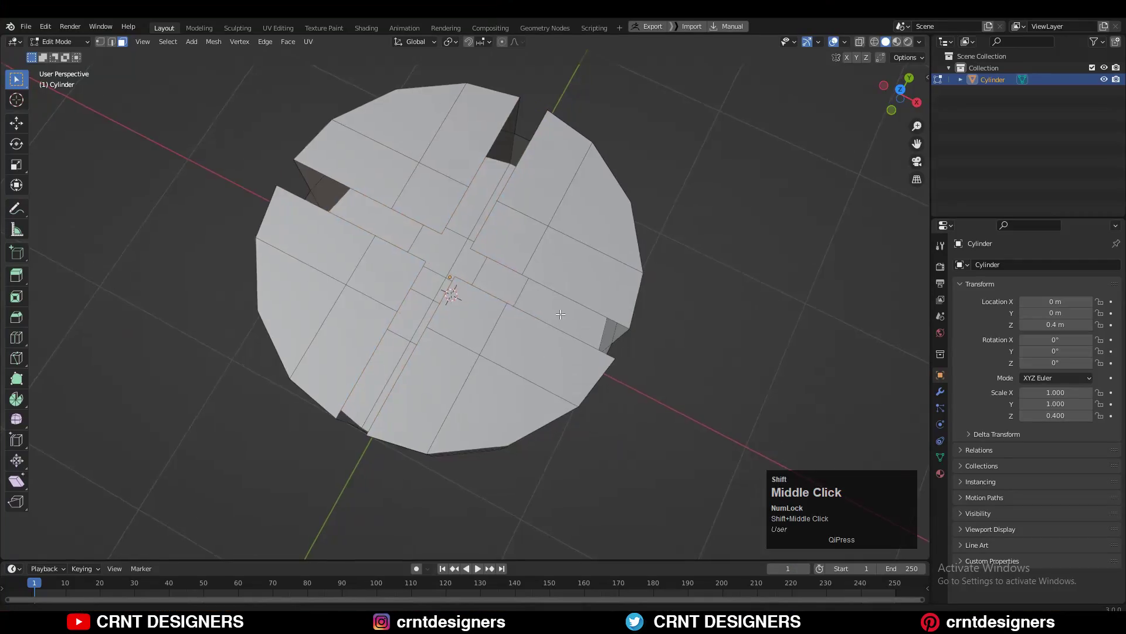
# Step: Select the top edges bordering the cross slots and extrude them 0.4 m down along Z to form the slot walls
pyautogui.moveTo(561, 315); pyautogui.dragTo(423, 276, button='middle')
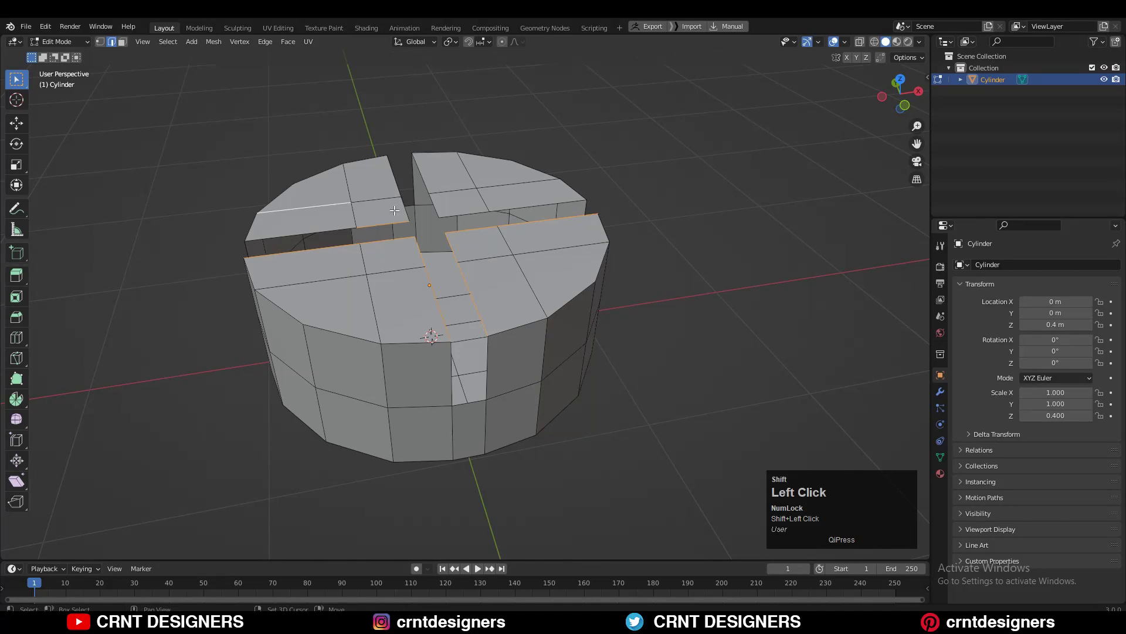
pyautogui.keyDown('shift'); pyautogui.click(427, 171); pyautogui.keyUp('shift')
pyautogui.scroll(-2, 505, 167)
pyautogui.moveTo(578, 157)
pyautogui.mouseDown(button='middle')
pyautogui.moveTo(609, 171)
pyautogui.moveTo(586, 162)
pyautogui.mouseUp(button='middle')
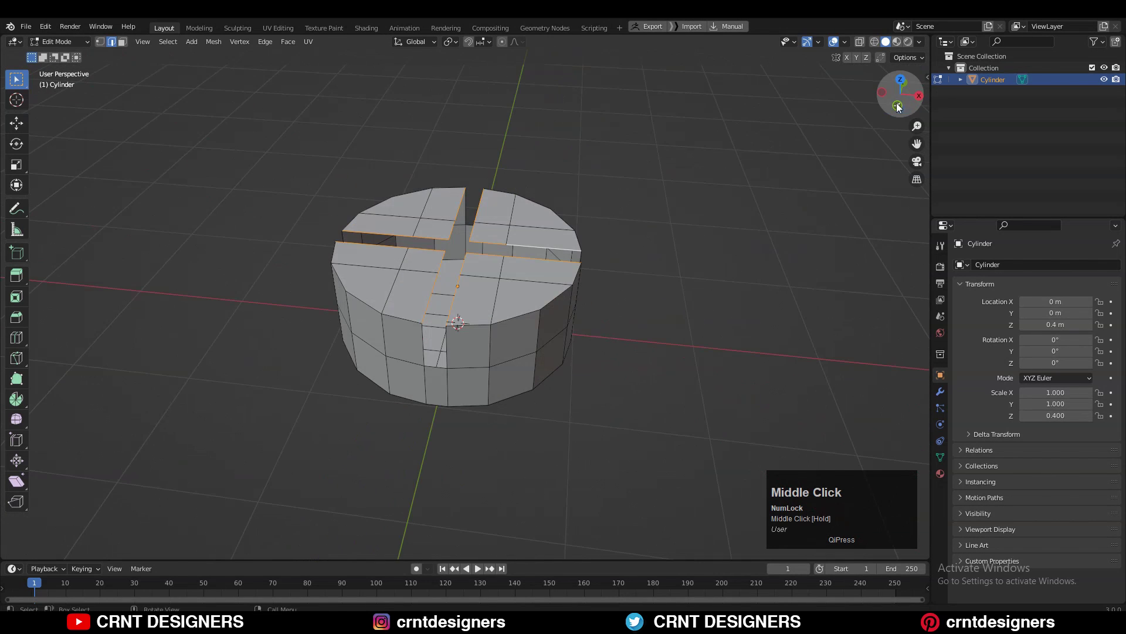
pyautogui.click(904, 105)
pyautogui.keyDown('shift'); pyautogui.moveTo(495, 230); pyautogui.dragTo(502, 245, button='middle'); pyautogui.keyUp('shift')
pyautogui.scroll(3, 503, 245)
pyautogui.scroll(2, 454, 283)
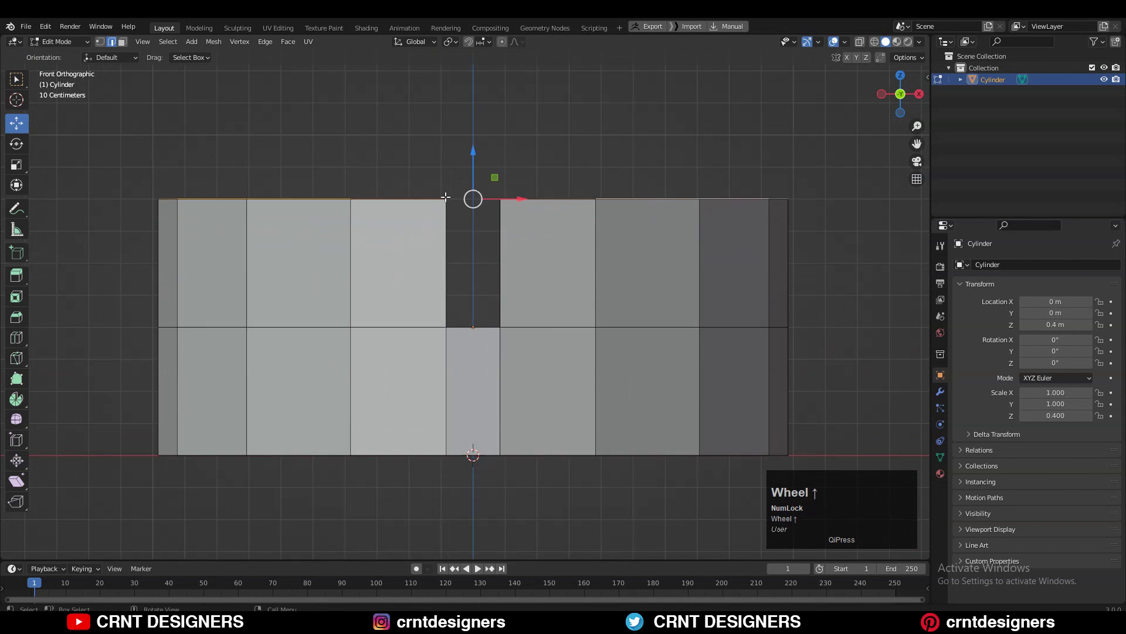
pyautogui.rightClick(476, 162)
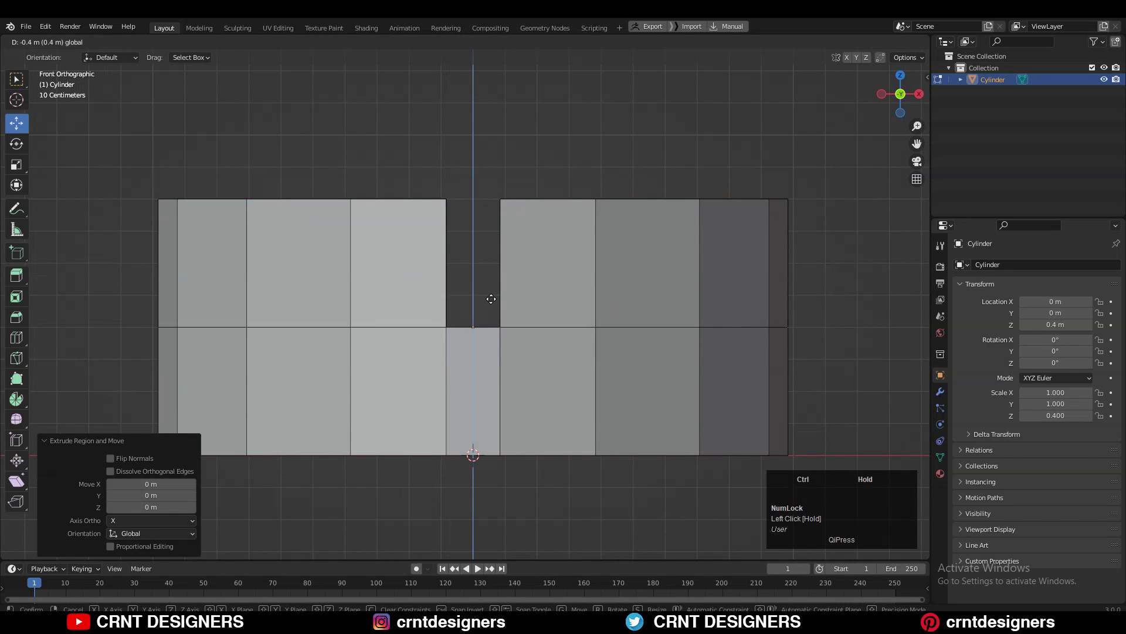
# Step: Select the whole mesh and merge overlapping vertices by distance at 0.0001 m
pyautogui.click(860, 41)
pyautogui.scroll(2, 530, 193)
pyautogui.moveTo(530, 194); pyautogui.dragTo(857, 45, button='middle')
pyautogui.click(861, 43)
pyautogui.moveTo(504, 200); pyautogui.dragTo(528, 176, button='middle')
pyautogui.scroll(2, 465, 285)
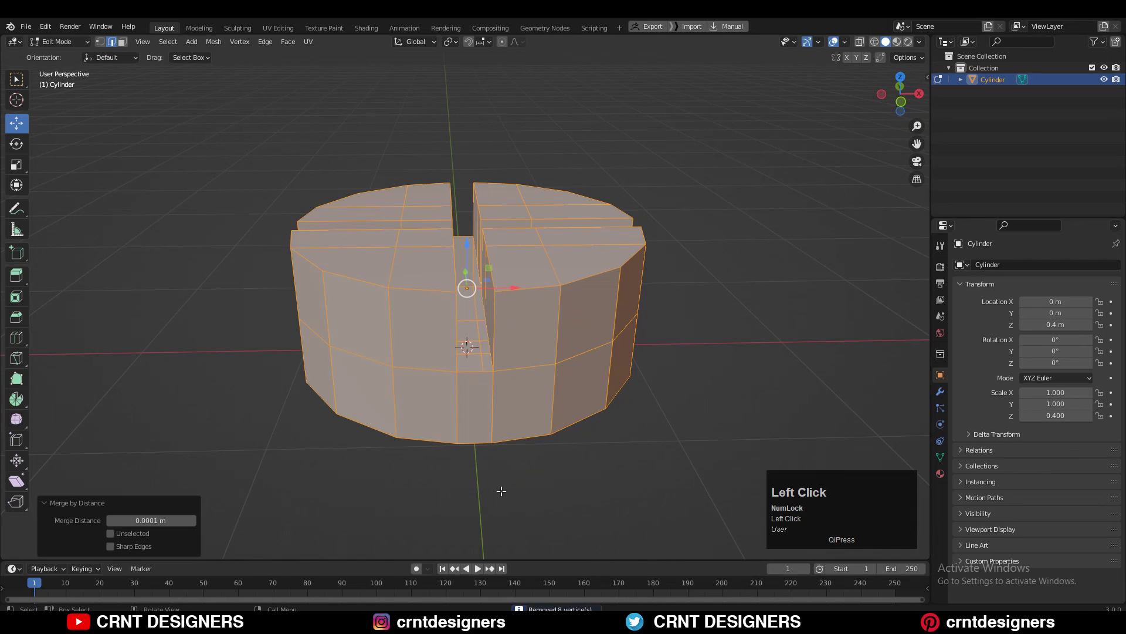
pyautogui.moveTo(578, 298)
pyautogui.mouseDown(button='middle')
pyautogui.moveTo(608, 297)
pyautogui.moveTo(578, 306)
pyautogui.mouseUp(button='middle')
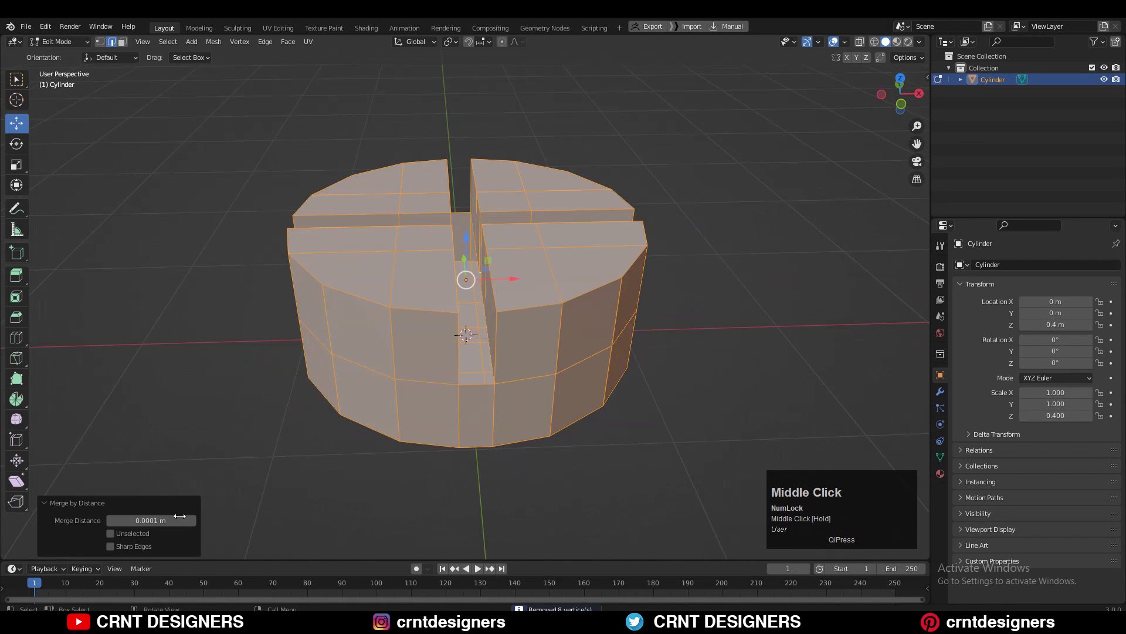
# Step: Try moving edges inside the slots to check that the merged walls are joined, and undo the tests
pyautogui.moveTo(503, 264); pyautogui.dragTo(500, 372, button='middle')
pyautogui.press('g')
pyautogui.hotkey('ctrl', 'z')
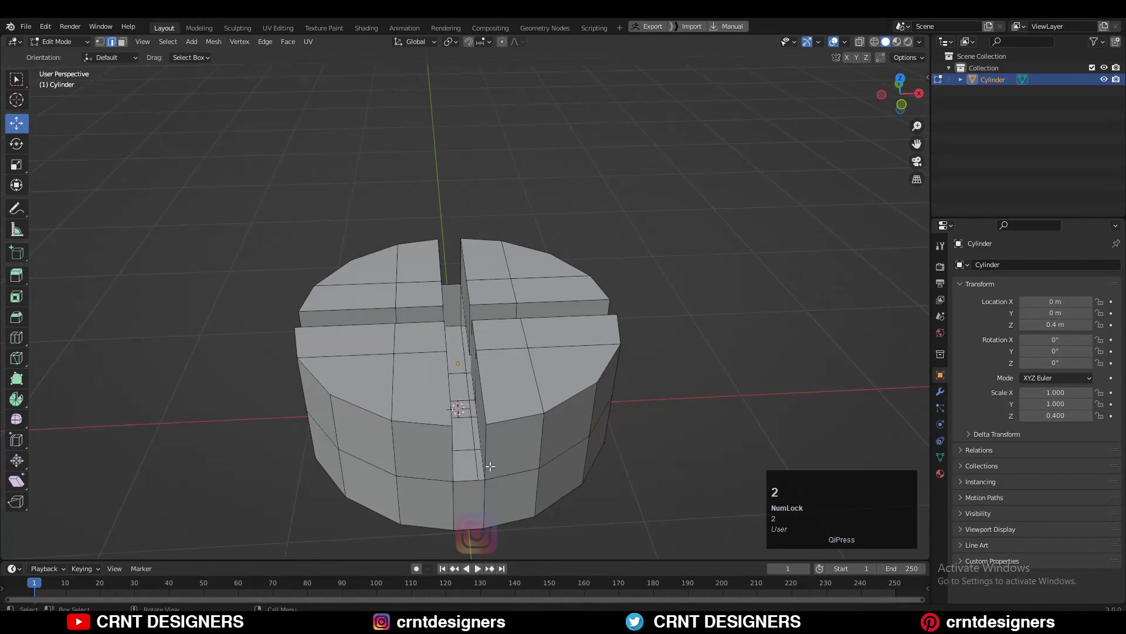
pyautogui.scroll(4, 477, 417)
pyautogui.click(447, 419)
pyautogui.moveTo(470, 253); pyautogui.dragTo(223, 108, button='middle')
pyautogui.hotkey('ctrl', 'z')
pyautogui.click(218, 104)
pyautogui.moveTo(494, 125); pyautogui.dragTo(539, 82, button='middle')
pyautogui.click(424, 87)
pyautogui.moveTo(460, 134); pyautogui.dragTo(421, 236, button='middle')
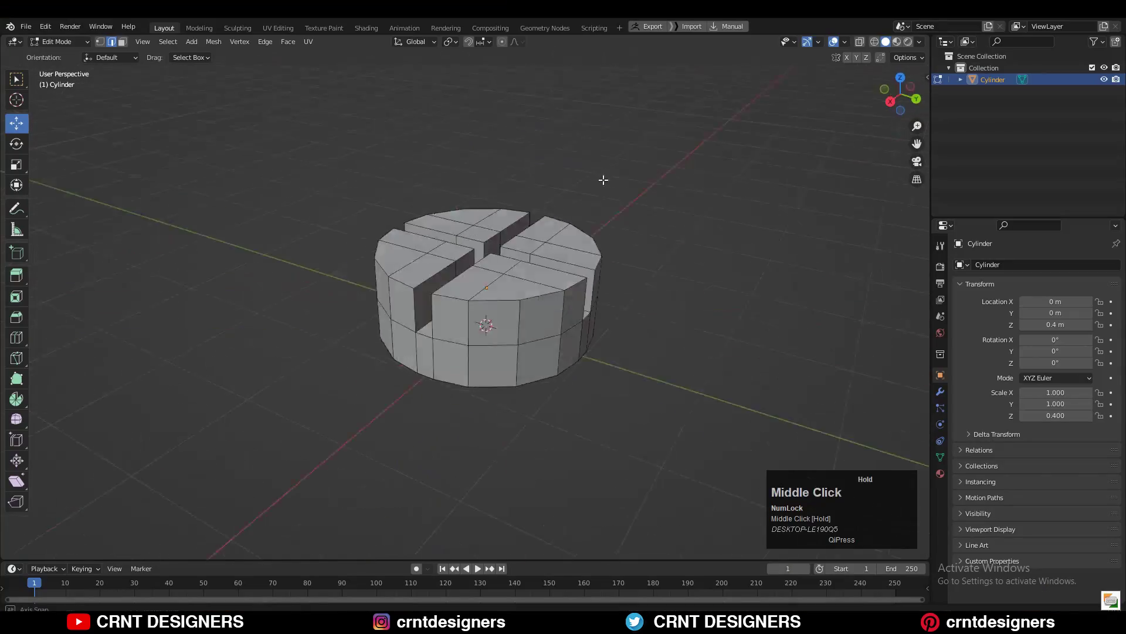
# Step: Add supporting loop cuts tight against both sides of the two slots, slid to a factor of 0.9 towards the slot edges
pyautogui.moveTo(462, 250); pyautogui.dragTo(564, 274, button='middle')
pyautogui.scroll(4, 458, 284)
pyautogui.keyDown('shift'); pyautogui.moveTo(442, 264); pyautogui.dragTo(469, 376, button='middle'); pyautogui.keyUp('shift')
pyautogui.click(901, 87)
pyautogui.scroll(2, 595, 276)
pyautogui.press('Tab')
pyautogui.moveTo(594, 276); pyautogui.dragTo(625, 196, button='middle')
pyautogui.press('Tab')
pyautogui.hotkey('ctrl', 'r')
pyautogui.click(432, 221)
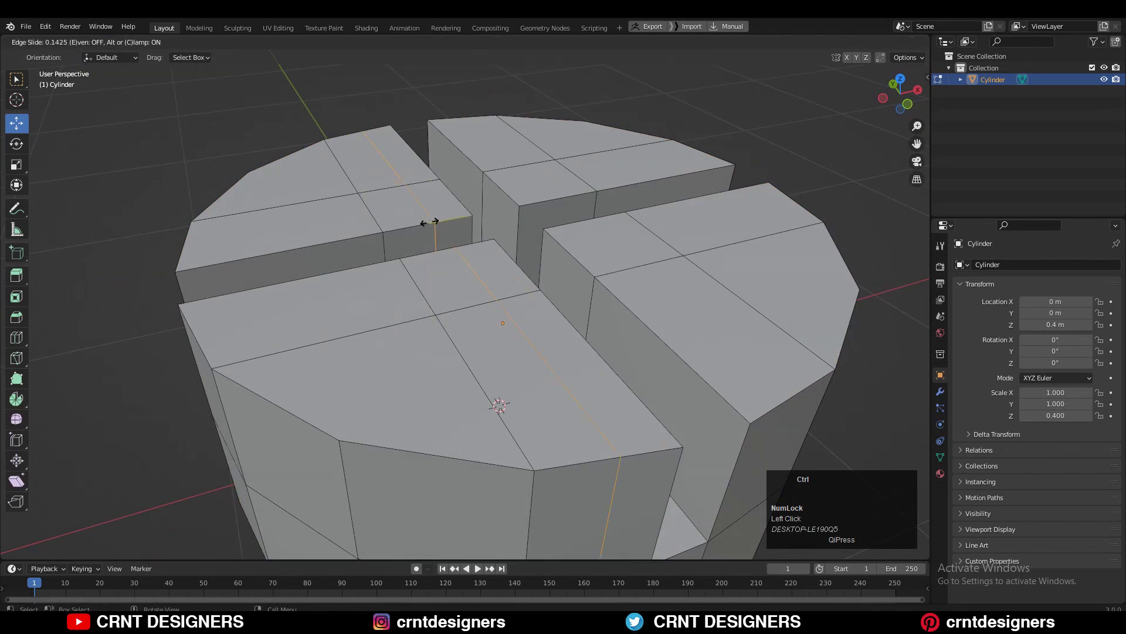
pyautogui.keyDown('ctrl'); pyautogui.click(475, 219); pyautogui.keyUp('ctrl')
pyautogui.moveTo(477, 222); pyautogui.dragTo(413, 246, button='middle')
pyautogui.hotkey('ctrl', 'r')
pyautogui.click(543, 236)
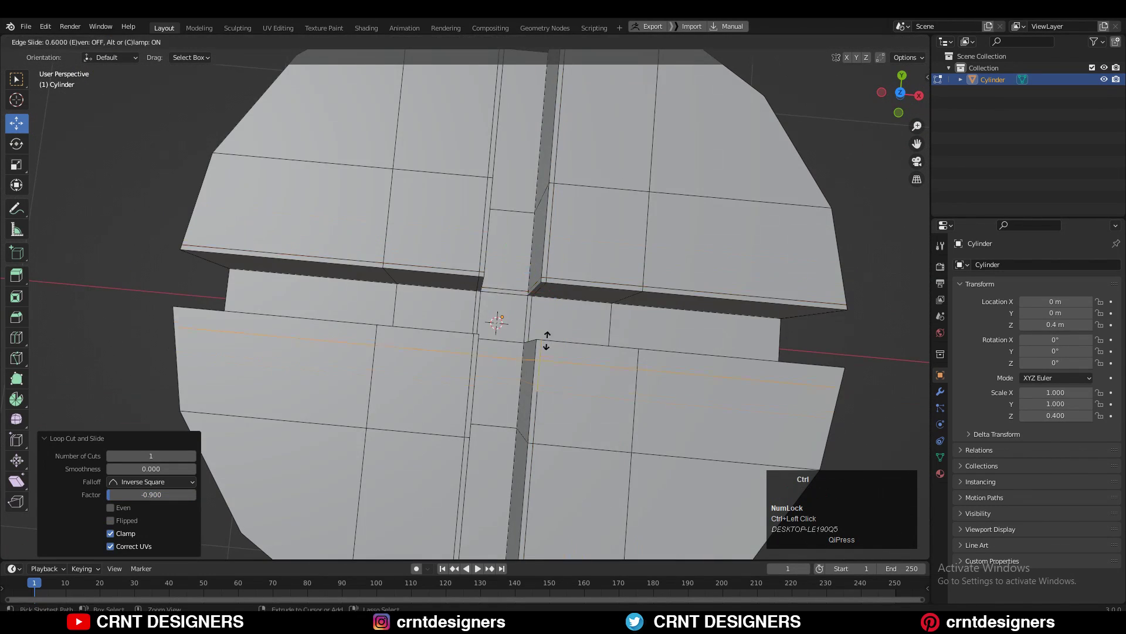
pyautogui.keyDown('ctrl'); pyautogui.click(550, 326); pyautogui.keyUp('ctrl')
# Step: Add a horizontal loop cut just below the top rim of two of the wedges, slid 0.9 upwards
pyautogui.moveTo(550, 325); pyautogui.dragTo(498, 272, button='middle')
pyautogui.scroll(2, 498, 272)
pyautogui.hotkey('ctrl', 'r')
pyautogui.click(502, 246)
pyautogui.keyDown('ctrl'); pyautogui.click(513, 173); pyautogui.keyUp('ctrl')
pyautogui.moveTo(513, 173); pyautogui.dragTo(561, 235, button='middle')
pyautogui.hotkey('ctrl', 'r')
pyautogui.click(561, 228)
pyautogui.keyDown('ctrl'); pyautogui.click(561, 176); pyautogui.keyUp('ctrl')
# Step: Add the same horizontal loop cut just below the top rim of the remaining two wedges
pyautogui.moveTo(560, 176); pyautogui.dragTo(680, 223, button='middle')
pyautogui.hotkey('ctrl', 'r')
pyautogui.keyDown('ctrl'); pyautogui.click(681, 223); pyautogui.keyUp('ctrl')
pyautogui.click(702, 146)
pyautogui.moveTo(702, 145); pyautogui.dragTo(482, 372, button='middle')
pyautogui.hotkey('ctrl', 'r')
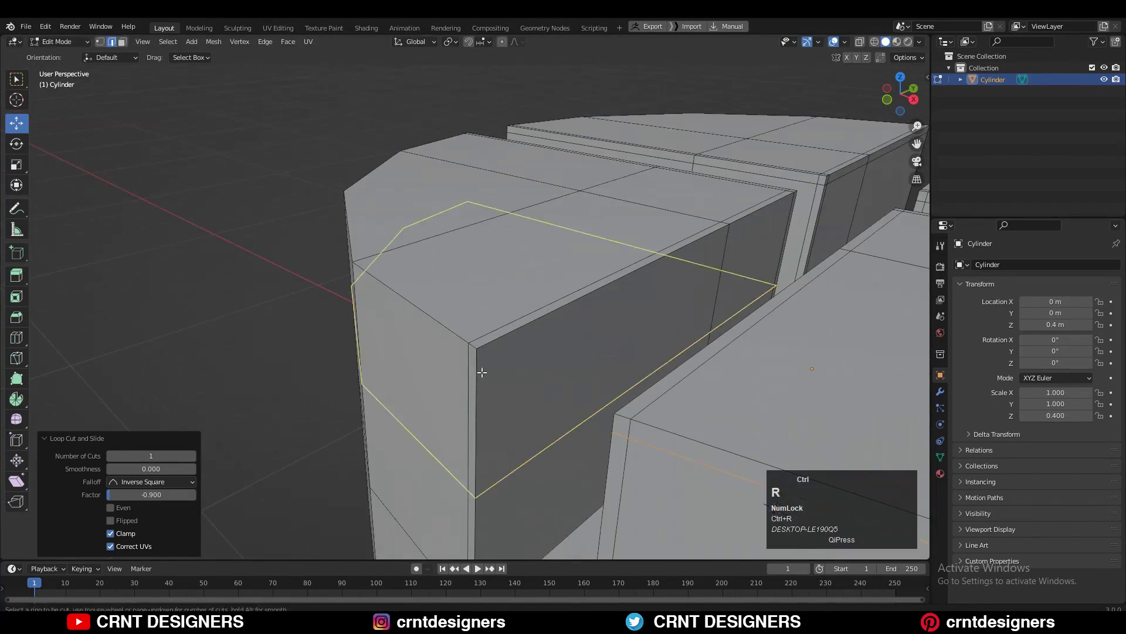
pyautogui.keyDown('ctrl'); pyautogui.click(493, 248); pyautogui.keyUp('ctrl')
# Step: Add loop cuts around the wedges just above the slot floor at a 0.9 slide, and centred cuts along both slots
pyautogui.moveTo(493, 249); pyautogui.dragTo(551, 311, button='middle')
pyautogui.hotkey('ctrl', 'r')
pyautogui.keyDown('ctrl'); pyautogui.click(447, 346); pyautogui.keyUp('ctrl')
pyautogui.keyDown('ctrl'); pyautogui.click(449, 364); pyautogui.keyUp('ctrl')
pyautogui.hotkey('ctrl', 'r')
pyautogui.keyDown('ctrl'); pyautogui.click(528, 358); pyautogui.keyUp('ctrl')
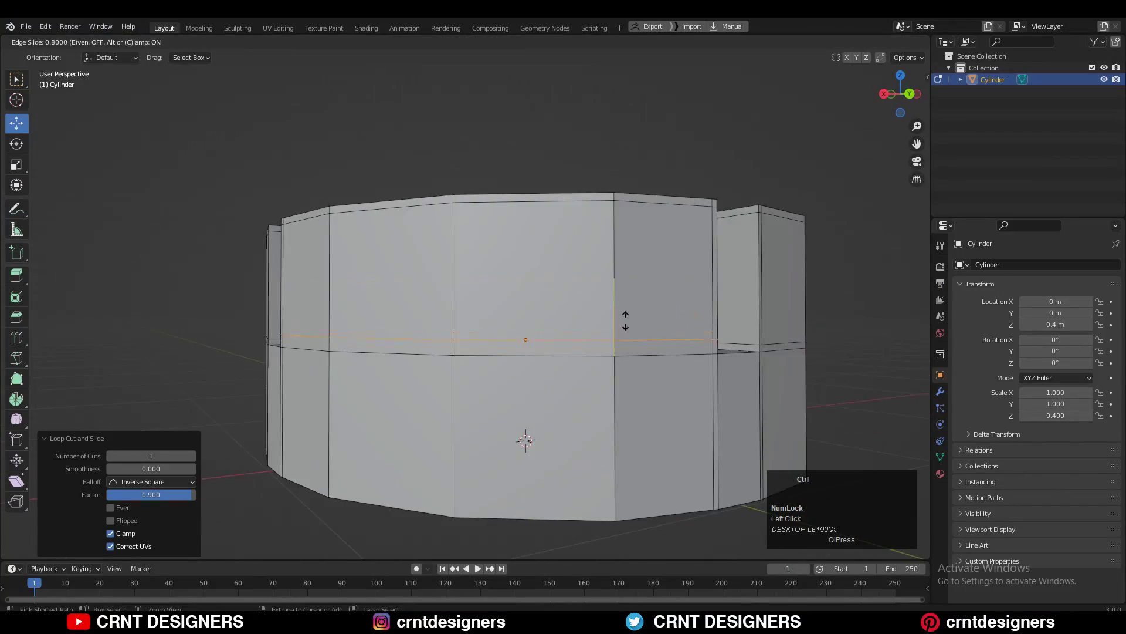
pyautogui.moveTo(621, 314); pyautogui.dragTo(365, 326, button='middle')
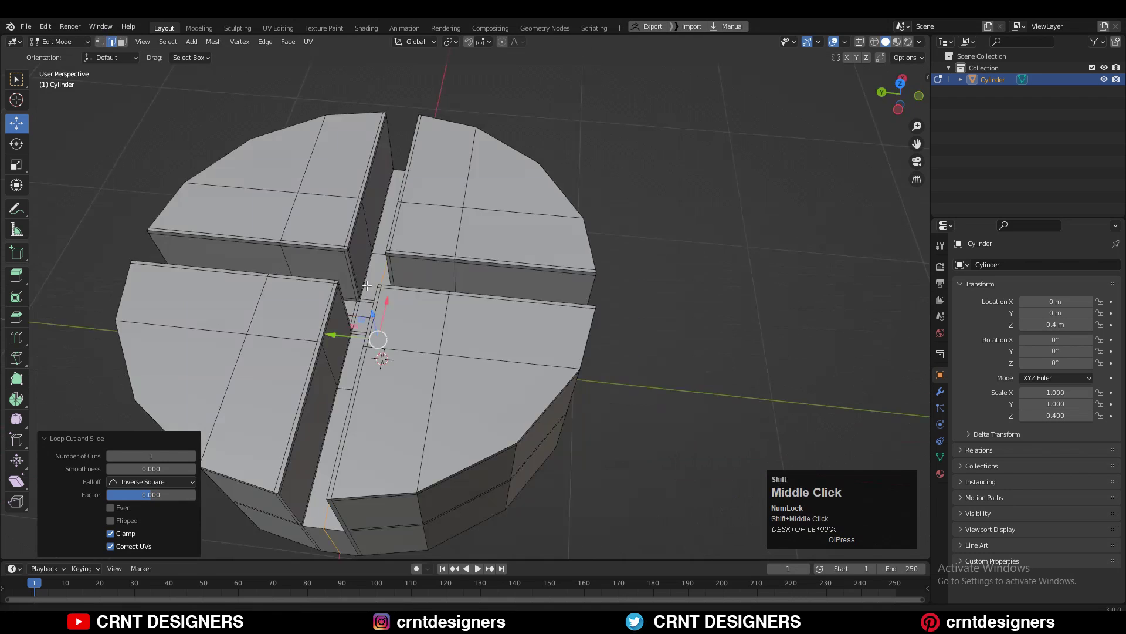
# Step: Select all faces on the positive X half of the mesh, including hidden ones, and delete them
pyautogui.click(901, 93)
pyautogui.moveTo(729, 106); pyautogui.dragTo(538, 497)
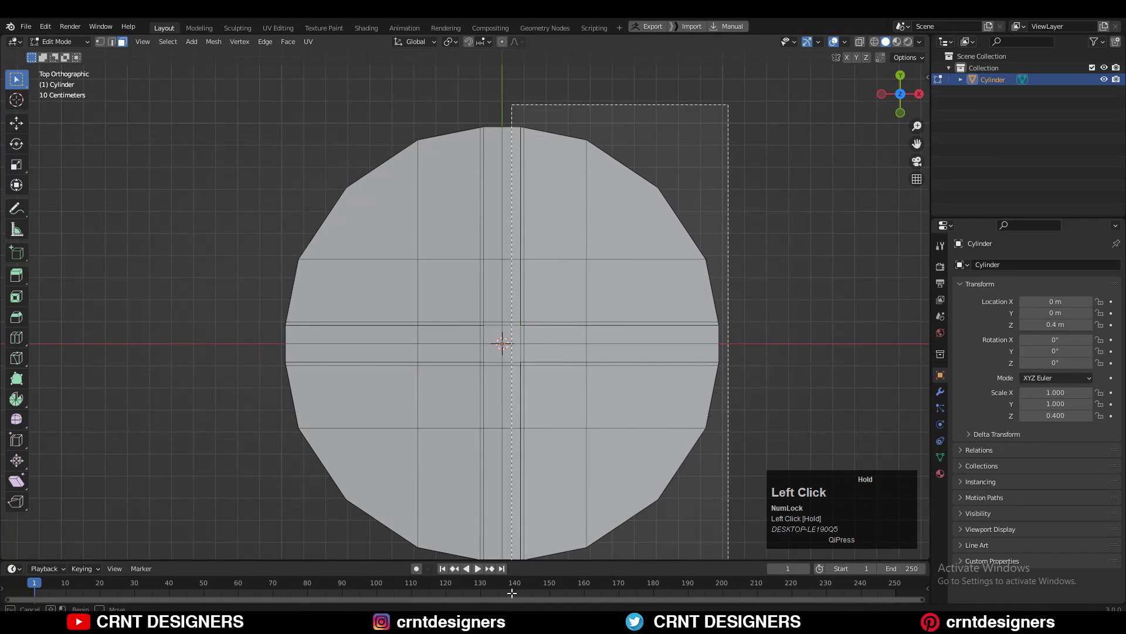
pyautogui.moveTo(512, 593); pyautogui.dragTo(510, 592)
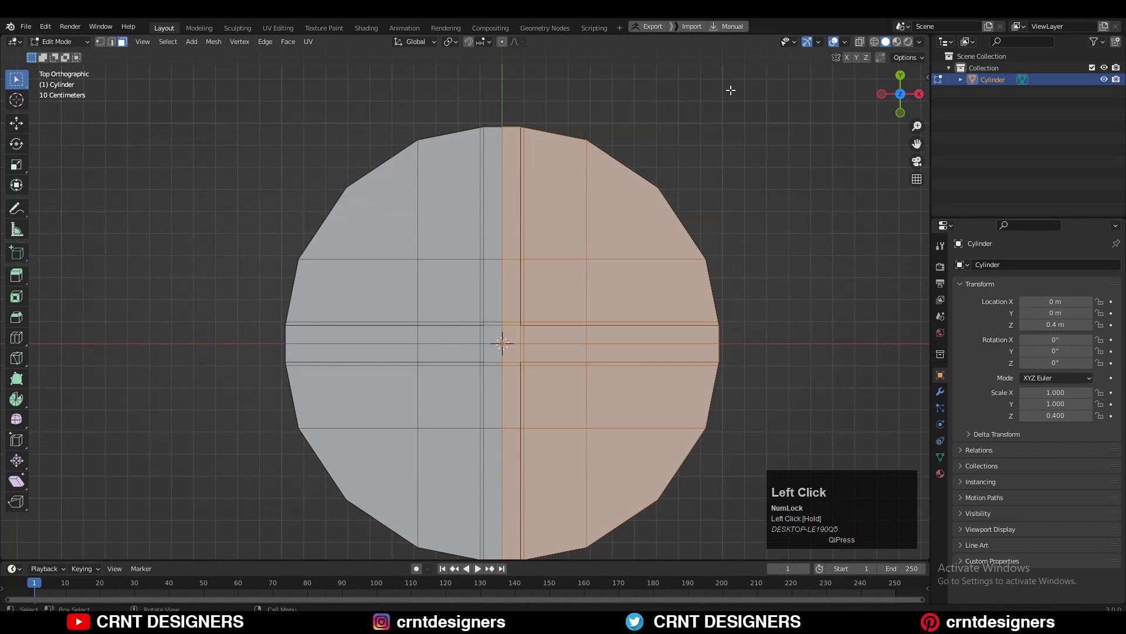
pyautogui.click(860, 42)
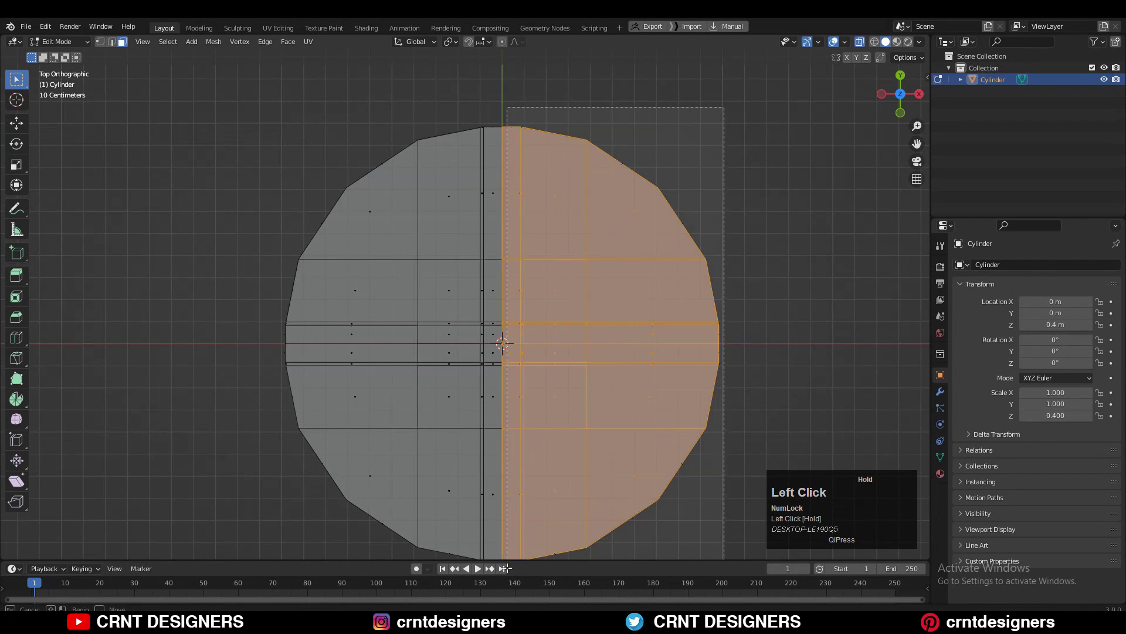
pyautogui.scroll(-3, 532, 447)
pyautogui.moveTo(639, 145); pyautogui.dragTo(541, 430)
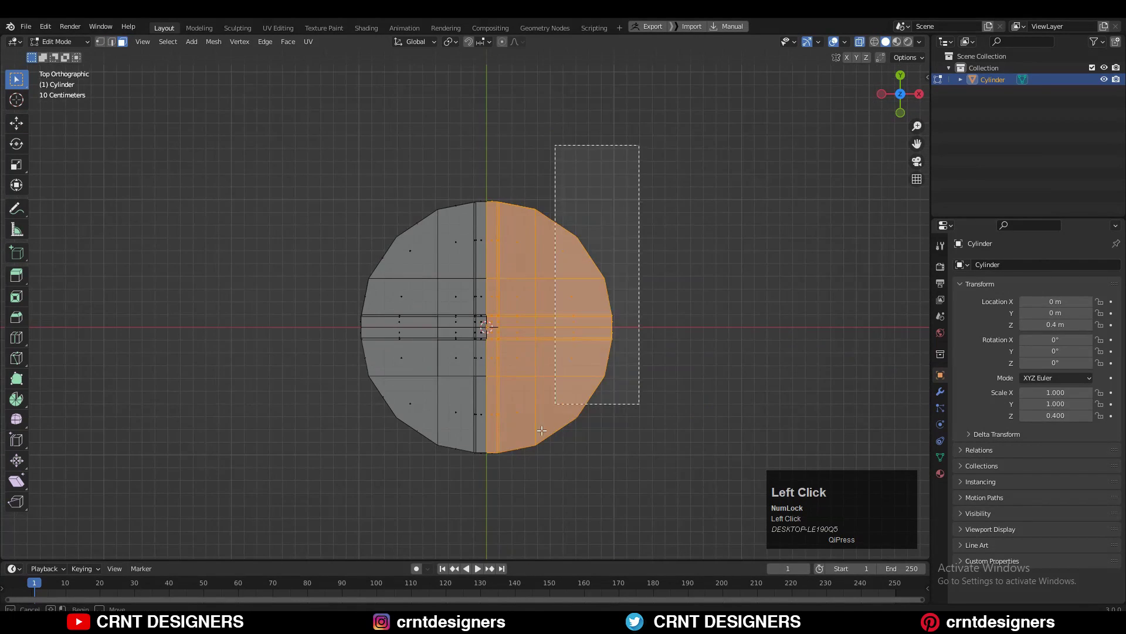
pyautogui.press('x')
pyautogui.click(578, 343)
# Step: Select all faces on the negative Y half of the remaining mesh and delete them, leaving one quarter
pyautogui.moveTo(287, 512); pyautogui.dragTo(288, 512)
pyautogui.press('x')
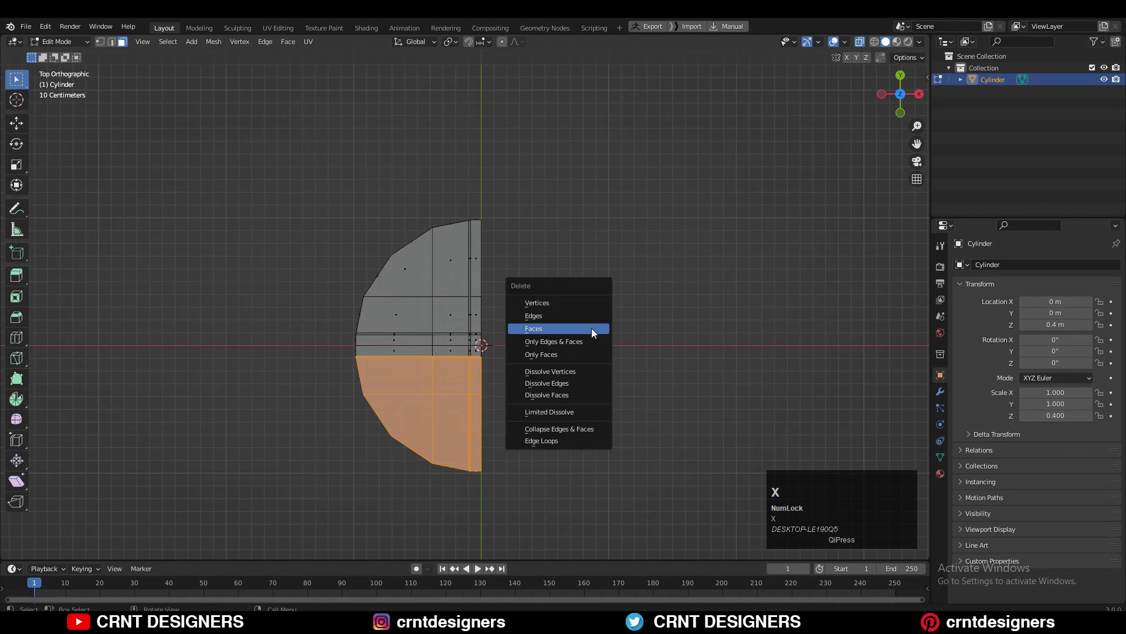
pyautogui.scroll(3, 520, 366)
pyautogui.keyDown('shift'); pyautogui.moveTo(191, 455); pyautogui.dragTo(190, 456); pyautogui.keyUp('shift')
pyautogui.press('x')
pyautogui.click(567, 343)
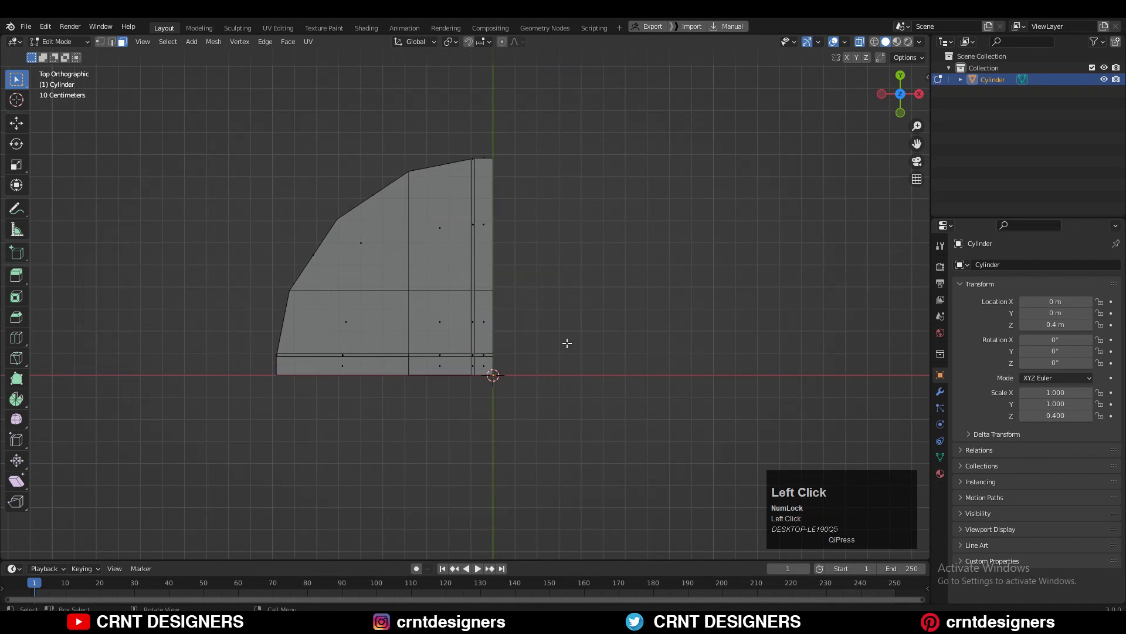
# Step: Turn off X-ray, return to Object Mode and add a Subdivision Surface modifier to the quarter mesh
pyautogui.click(864, 44)
pyautogui.moveTo(656, 233); pyautogui.dragTo(781, 294, button='middle')
pyautogui.press('Tab')
pyautogui.click(940, 391)
pyautogui.click(980, 265)
pyautogui.click(932, 478)
# Step: Add a Mirror modifier above the Subdivision modifier, with the X and Y axes and Clipping enabled
pyautogui.click(1004, 265)
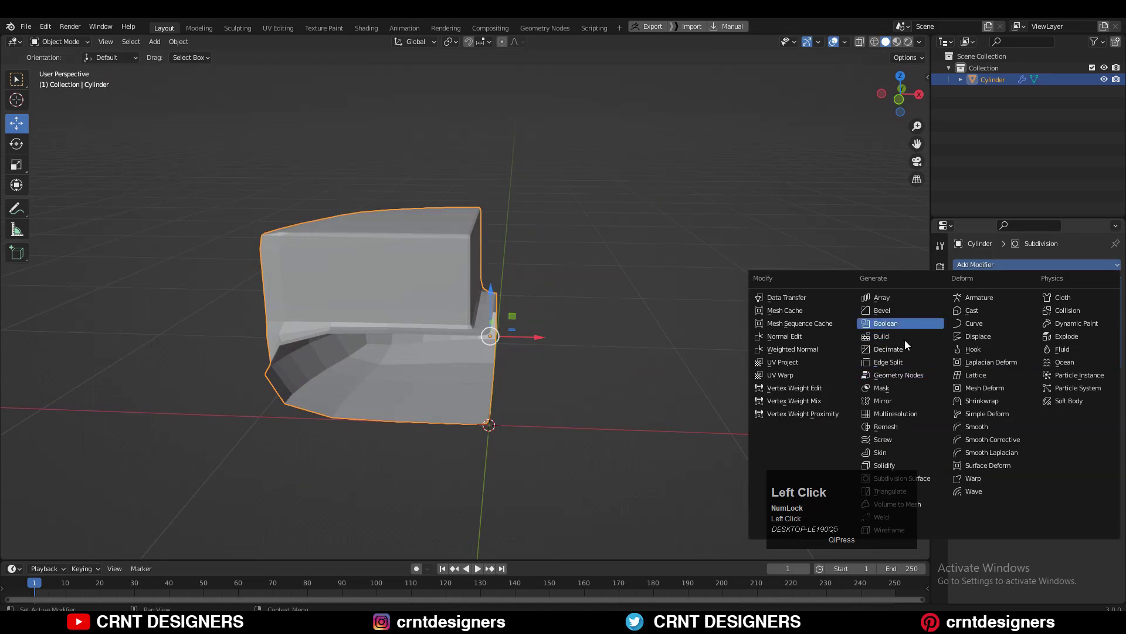
pyautogui.click(899, 400)
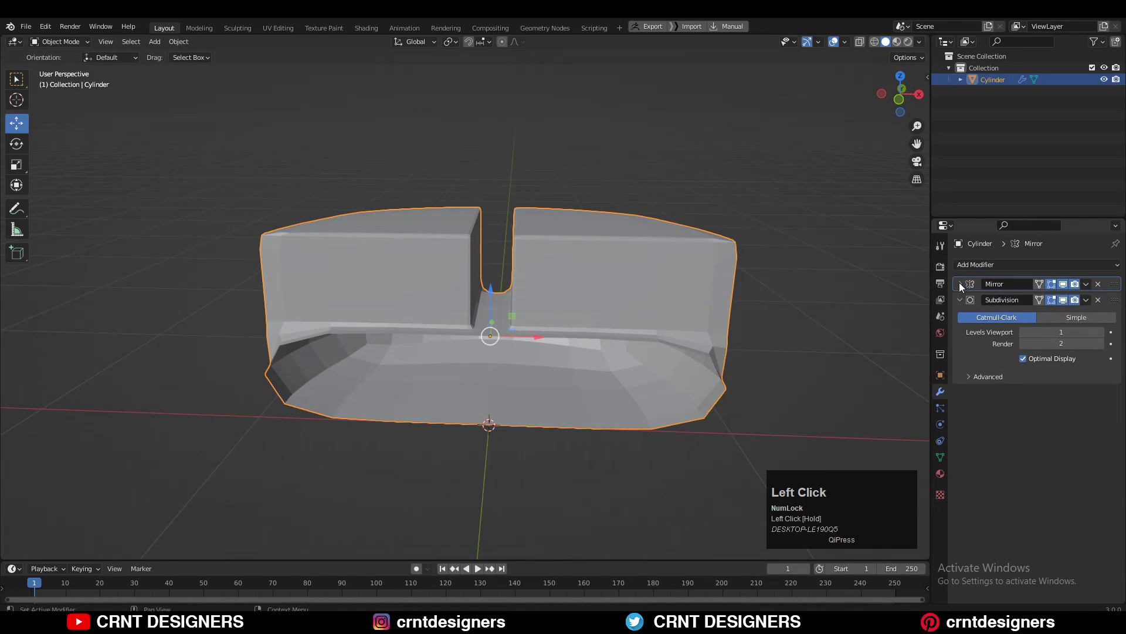
pyautogui.click(961, 284)
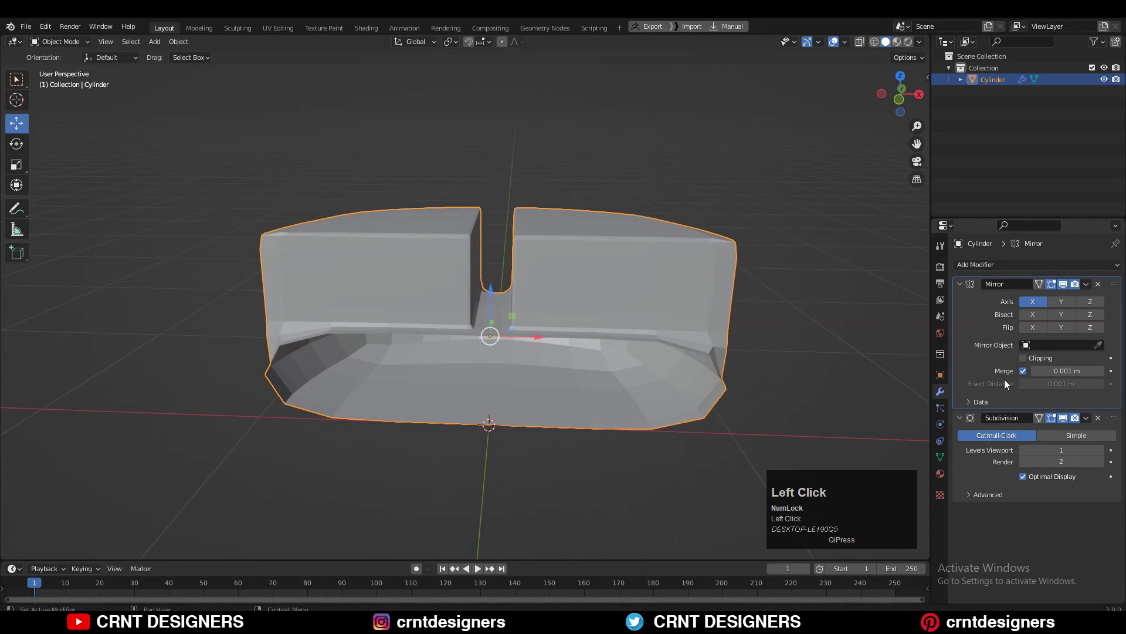
pyautogui.moveTo(736, 269); pyautogui.dragTo(690, 272, button='middle')
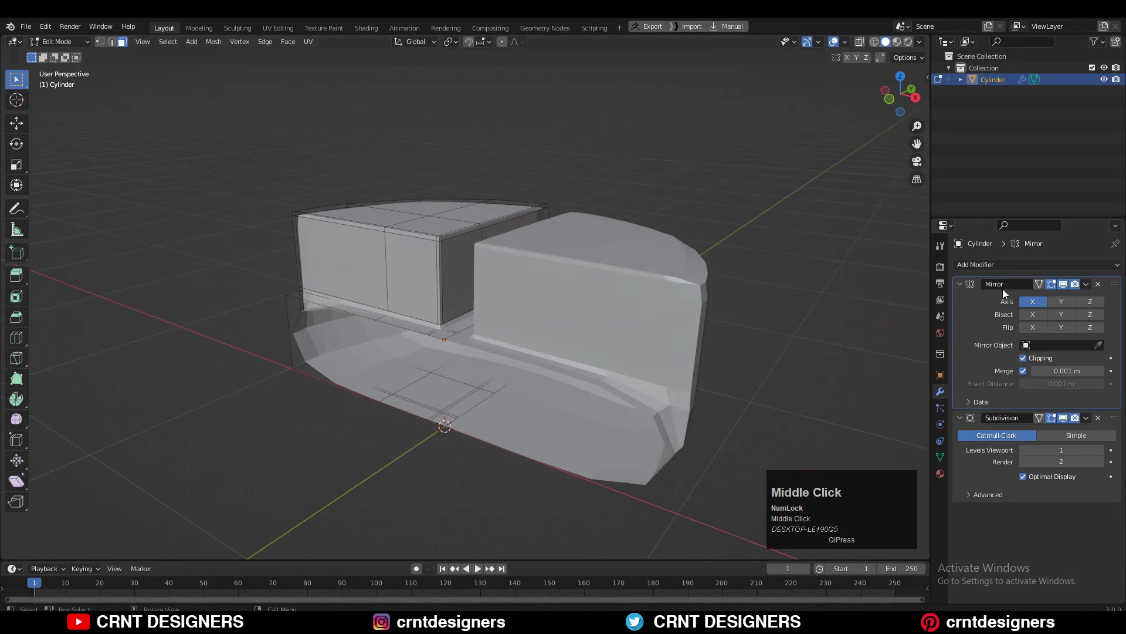
pyautogui.click(1060, 302)
pyautogui.moveTo(756, 237); pyautogui.dragTo(604, 214, button='middle')
# Step: Add a horizontal loop cut around the outer wall just above the bottom rim, slid 0.9 downwards
pyautogui.press('Tab')
pyautogui.press('Tab')
pyautogui.moveTo(609, 302); pyautogui.dragTo(586, 280, button='middle')
pyautogui.hotkey('ctrl', 'r')
pyautogui.click(586, 279)
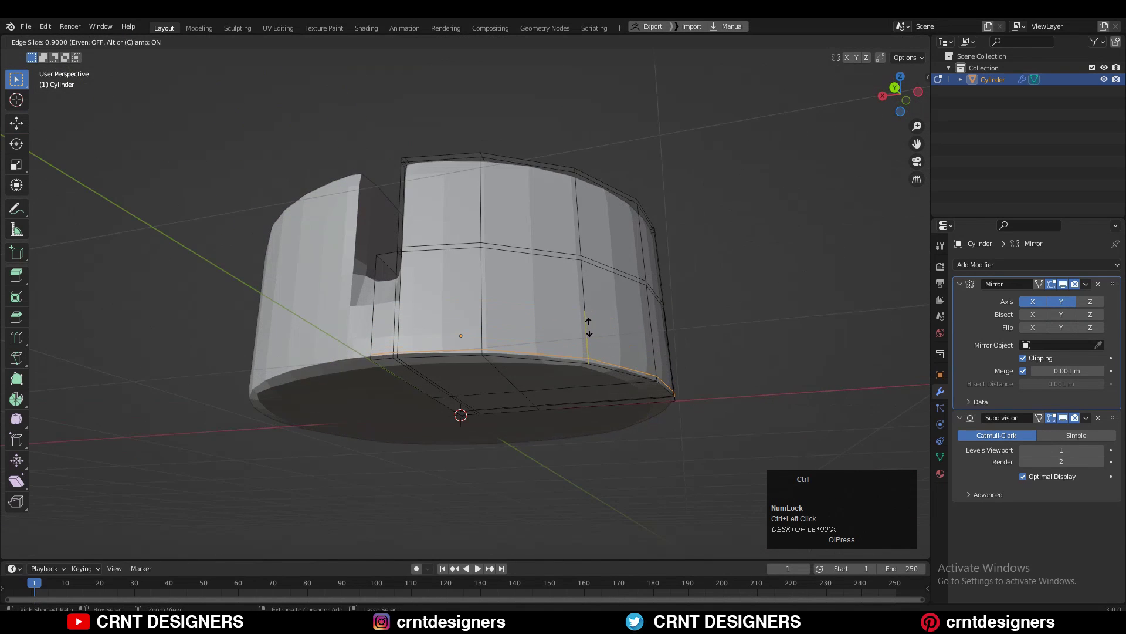
pyautogui.click(589, 327)
# Step: Add a horizontal loop cut around the outer wall just below the slot floor and check the mirrored shape
pyautogui.moveTo(590, 327); pyautogui.dragTo(629, 367, button='middle')
pyautogui.hotkey('ctrl', 'r')
pyautogui.click(515, 367)
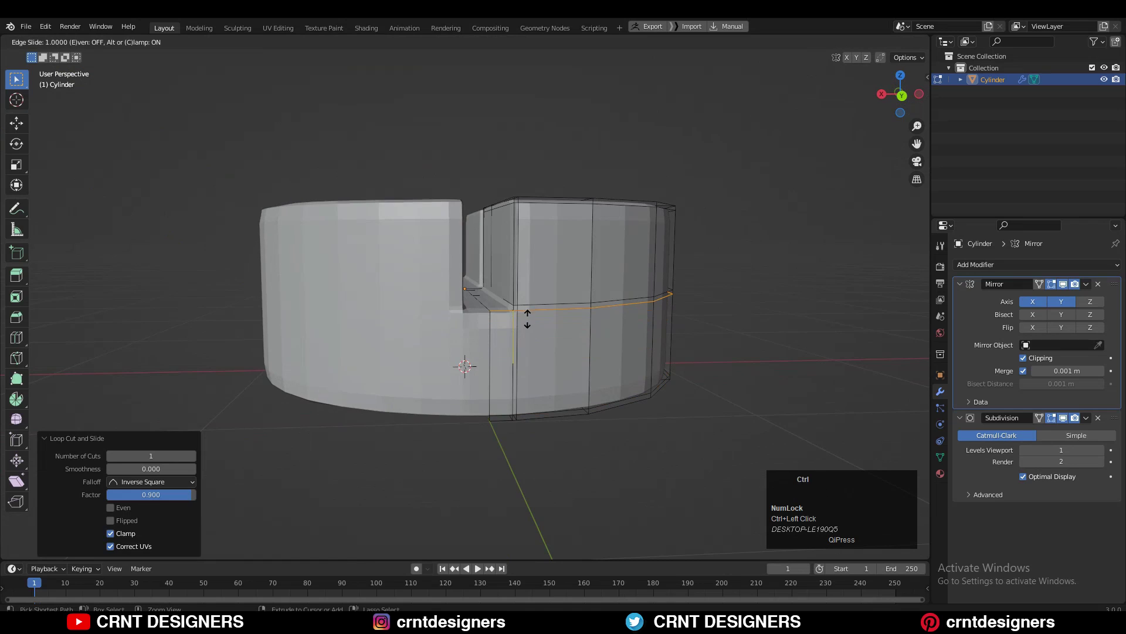
pyautogui.press('Tab')
pyautogui.moveTo(644, 306); pyautogui.dragTo(556, 217, button='middle')
pyautogui.rightClick(555, 217)
pyautogui.moveTo(727, 127); pyautogui.dragTo(445, 373, button='middle')
pyautogui.press('Tab')
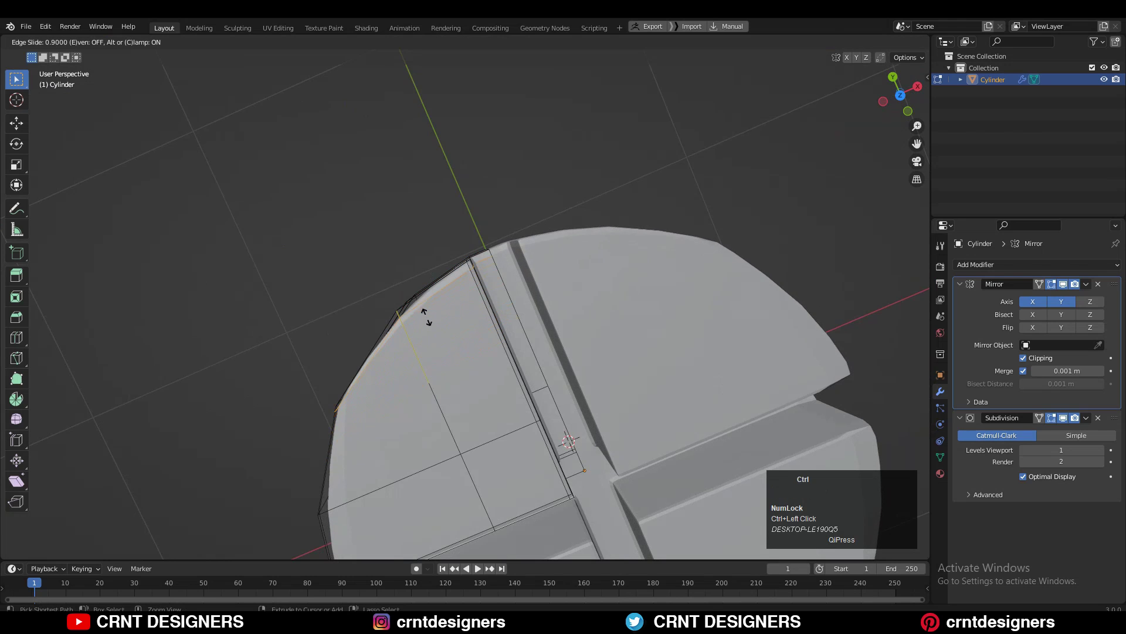
# Step: Add loop cuts on the wedge's top face just inside both halves of its curved outer rim, slid 0.9 outwards
pyautogui.click(426, 317)
pyautogui.scroll(-2, 426, 317)
pyautogui.keyDown('shift'); pyautogui.moveTo(426, 316); pyautogui.dragTo(485, 241, button='middle'); pyautogui.keyUp('shift')
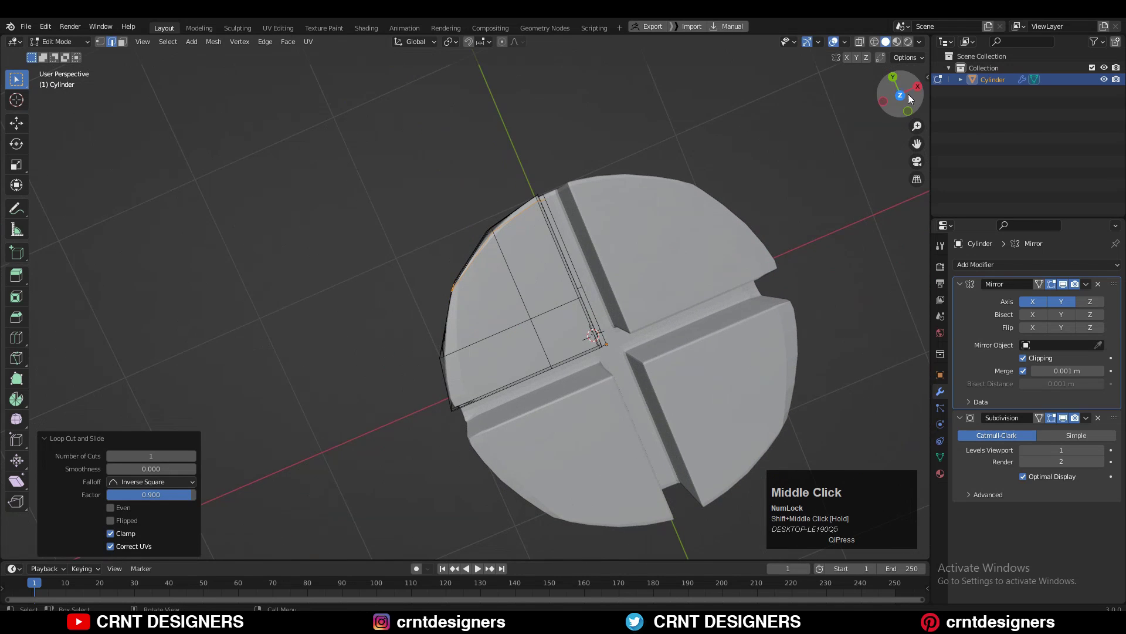
pyautogui.click(909, 95)
pyautogui.keyDown('shift'); pyautogui.moveTo(669, 193); pyautogui.dragTo(734, 113, button='middle'); pyautogui.keyUp('shift')
pyautogui.click(908, 100)
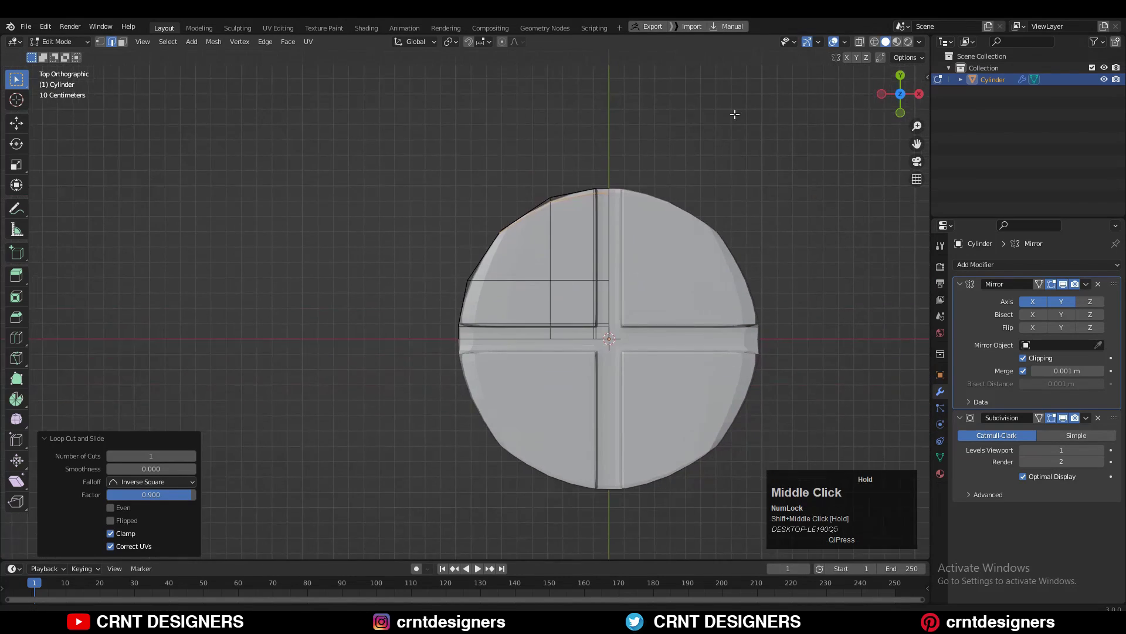
pyautogui.scroll(1, 734, 113)
pyautogui.keyDown('shift'); pyautogui.moveTo(540, 160); pyautogui.dragTo(553, 270, button='middle'); pyautogui.keyUp('shift')
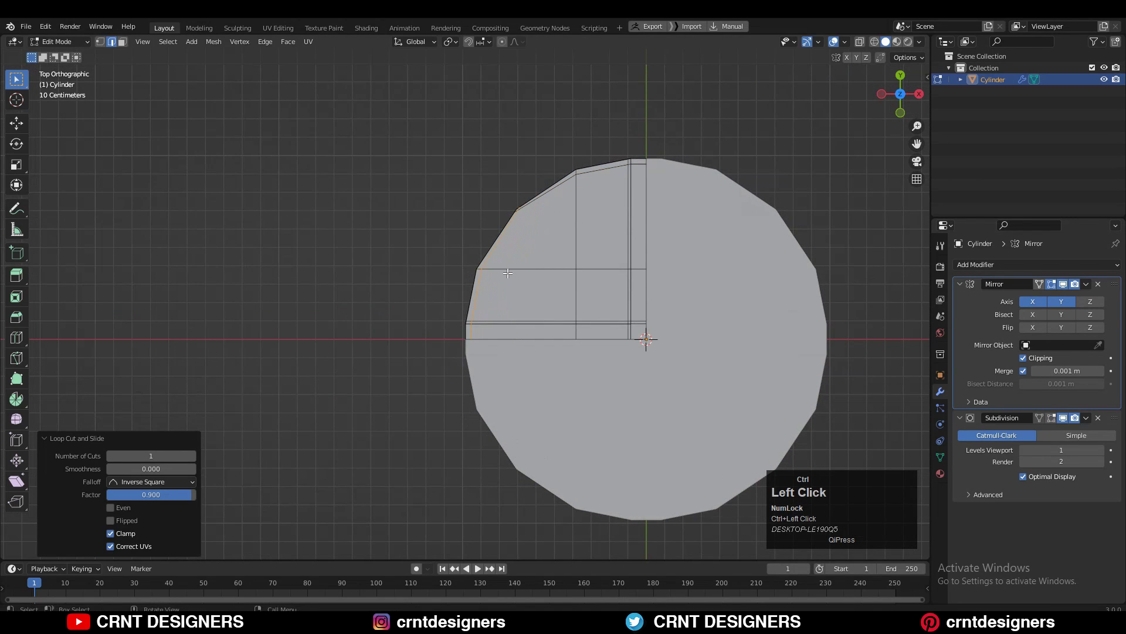
# Step: Move the vertex where the two rim cuts meet inwards by about 0.0094 m in X and -0.0087 m in Y
pyautogui.scroll(5, 508, 273)
pyautogui.press('1')
pyautogui.rightClick(569, 144)
pyautogui.click(575, 159)
pyautogui.middleClick(594, 186)
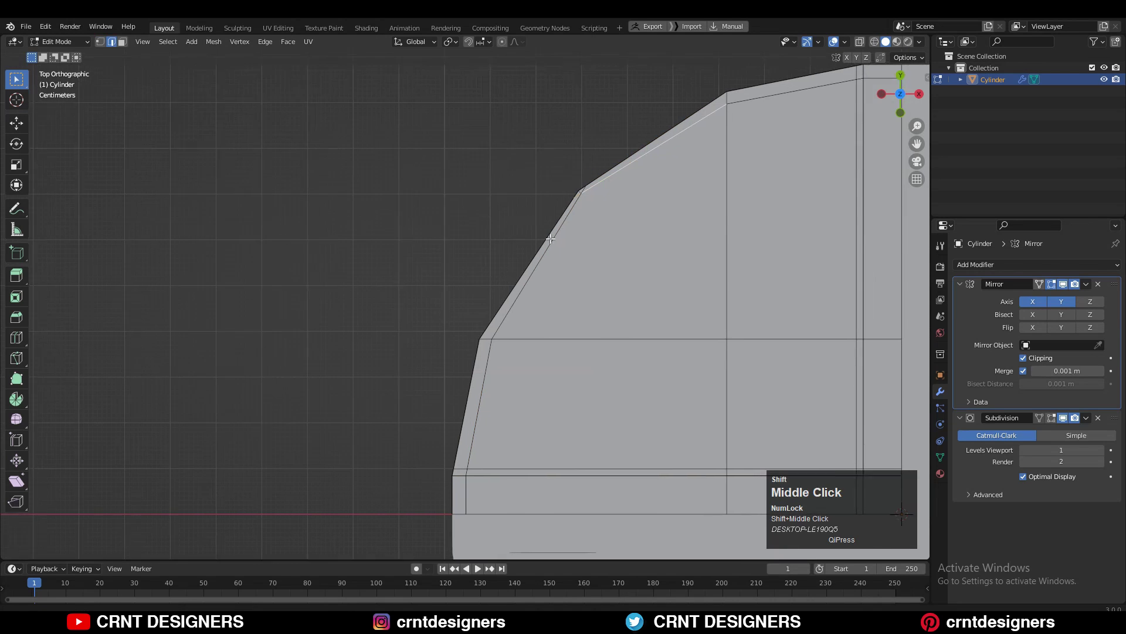
pyautogui.scroll(2, 616, 193)
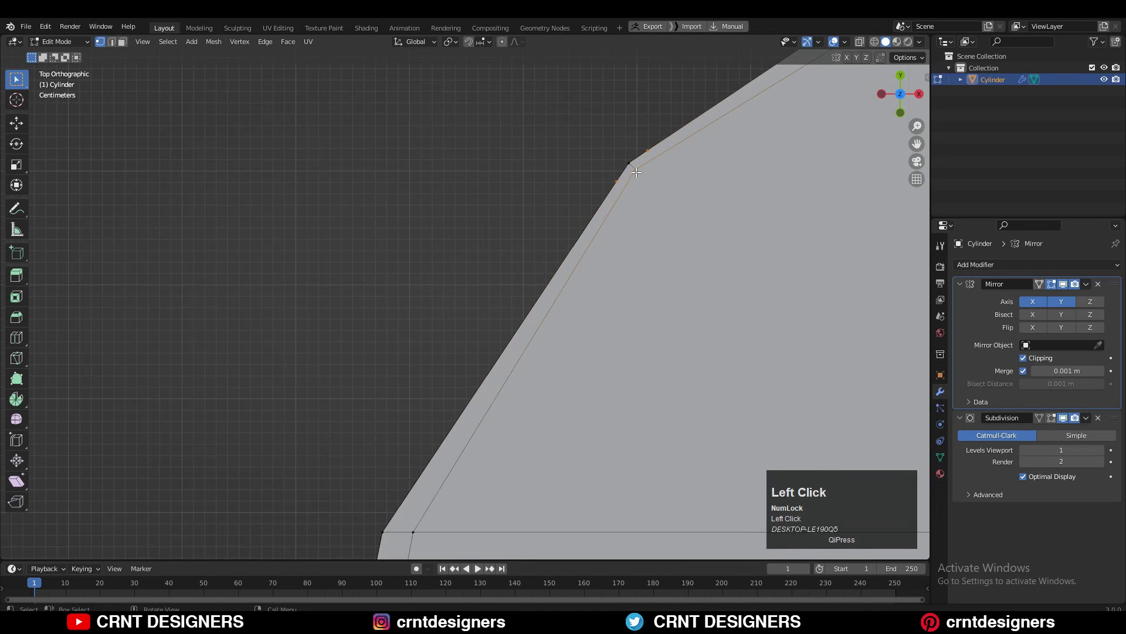
pyautogui.click(636, 172)
pyautogui.scroll(-5, 632, 187)
pyautogui.keyDown('shift'); pyautogui.moveTo(548, 239); pyautogui.dragTo(518, 208, button='middle'); pyautogui.keyUp('shift')
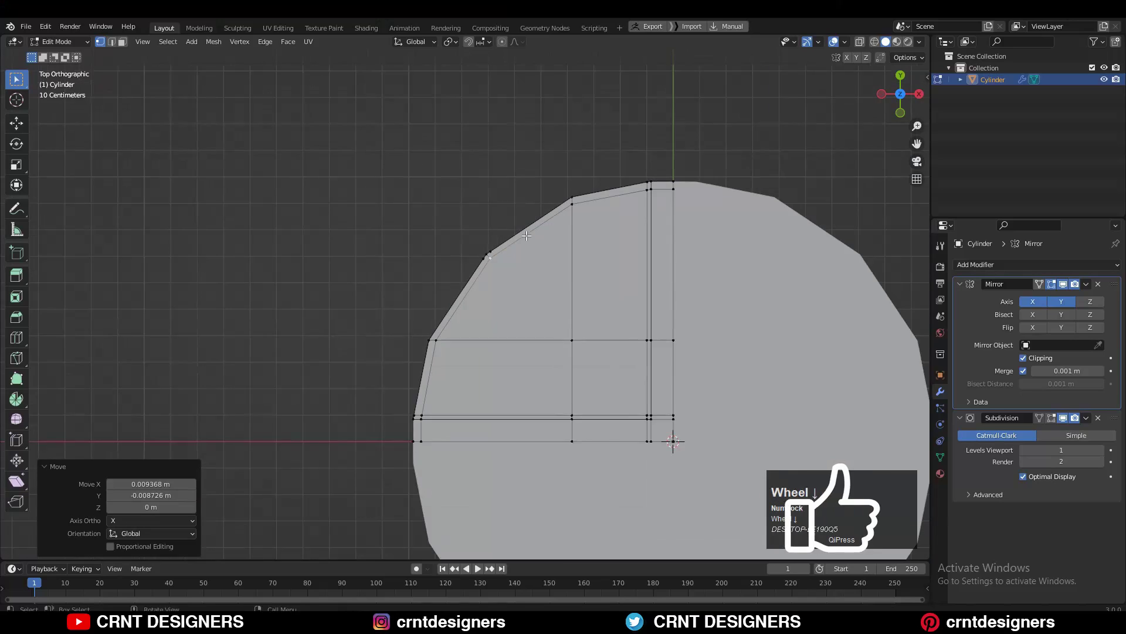
pyautogui.scroll(2, 512, 215)
pyautogui.click(509, 214)
pyautogui.click(485, 196)
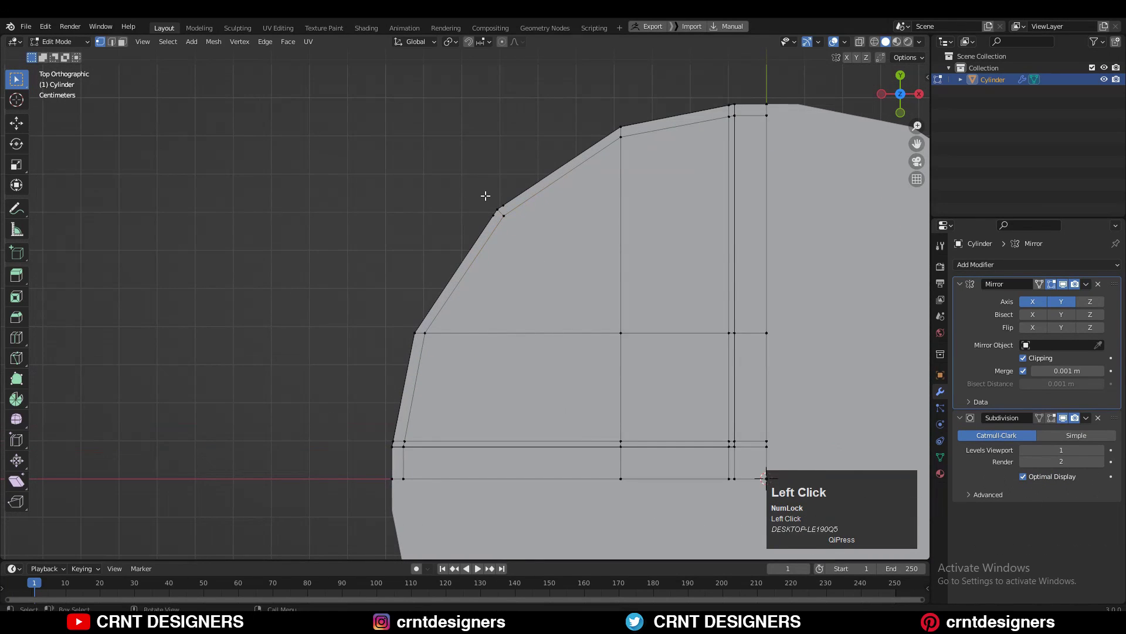
# Step: Reposition the neighbouring inner rim vertices to even out the edge strip, moving the upper one about 0.013 m in X and 0.004 m in Y
pyautogui.scroll(-4, 466, 332)
pyautogui.keyDown('shift'); pyautogui.moveTo(465, 332); pyautogui.dragTo(538, 278, button='middle'); pyautogui.keyUp('shift')
pyautogui.scroll(4, 538, 278)
pyautogui.click(558, 362)
pyautogui.keyDown('ctrl'); pyautogui.keyDown('shift'); pyautogui.click(554, 402); pyautogui.keyUp('shift'); pyautogui.keyUp('ctrl')
pyautogui.keyDown('shift'); pyautogui.moveTo(606, 342); pyautogui.dragTo(472, 435, button='middle'); pyautogui.keyUp('shift')
pyautogui.click(536, 352)
pyautogui.click(473, 351)
pyautogui.click(488, 355)
pyautogui.keyDown('shift'); pyautogui.moveTo(731, 147); pyautogui.dragTo(566, 234, button='middle'); pyautogui.keyUp('shift')
pyautogui.click(556, 251)
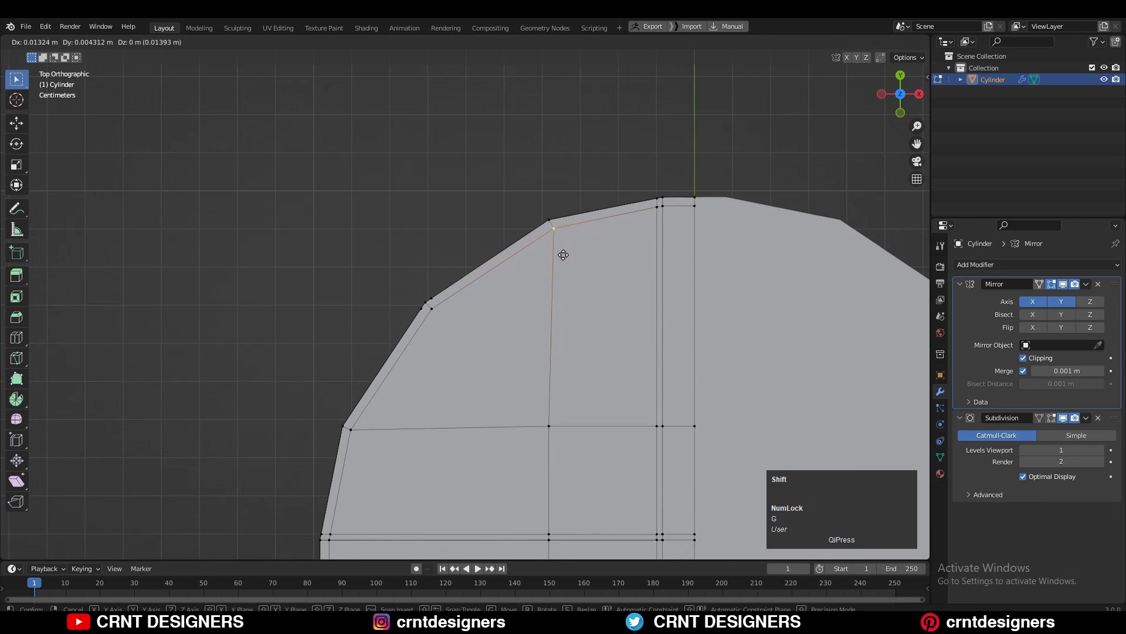
pyautogui.click(563, 255)
# Step: Select the edge loops beside the wall corner and examine how they continue around to the bottom rim
pyautogui.moveTo(563, 254); pyautogui.dragTo(645, 292, button='middle')
pyautogui.keyDown('alt'); pyautogui.click(516, 157); pyautogui.keyUp('alt')
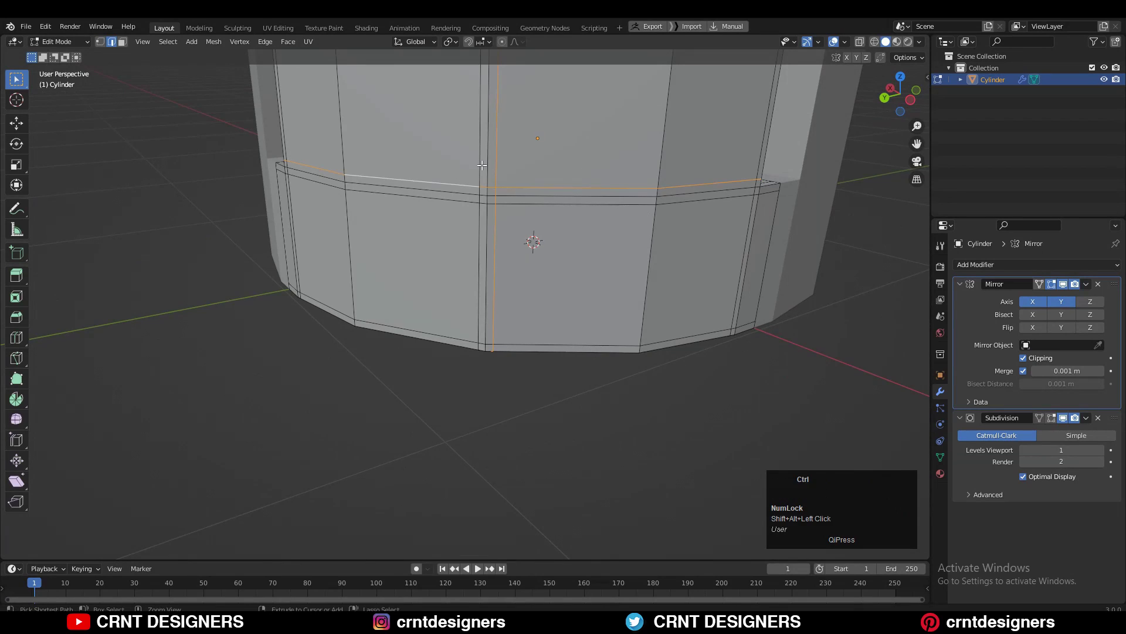
pyautogui.scroll(-4, 479, 161)
pyautogui.moveTo(511, 320); pyautogui.dragTo(510, 221, button='middle')
pyautogui.scroll(4, 510, 221)
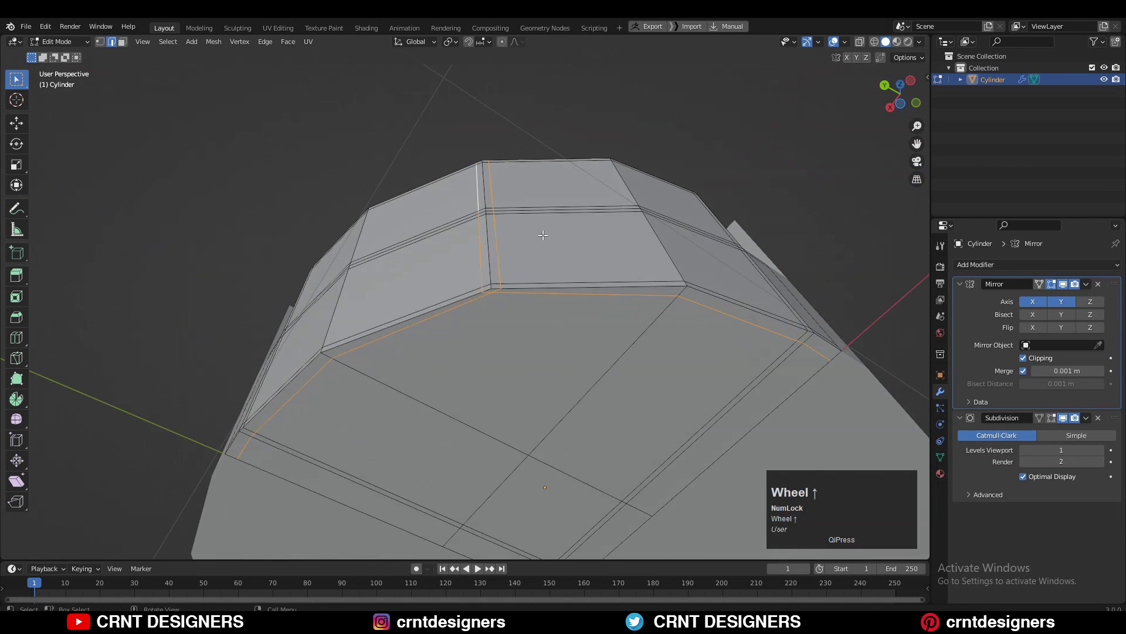
pyautogui.press('a')
pyautogui.click(212, 44)
# Step: Connect the corner vertices of the bottom rim cuts and dissolve the extra vertical edges on both sides of the corner
pyautogui.moveTo(621, 141); pyautogui.dragTo(576, 217, button='middle')
pyautogui.scroll(1, 576, 216)
pyautogui.press('1')
pyautogui.click(492, 206)
pyautogui.keyDown('shift'); pyautogui.click(494, 195); pyautogui.keyUp('shift')
pyautogui.rightClick(565, 144)
pyautogui.click(565, 149)
pyautogui.press('2')
pyautogui.keyDown('alt'); pyautogui.click(504, 193); pyautogui.keyUp('alt')
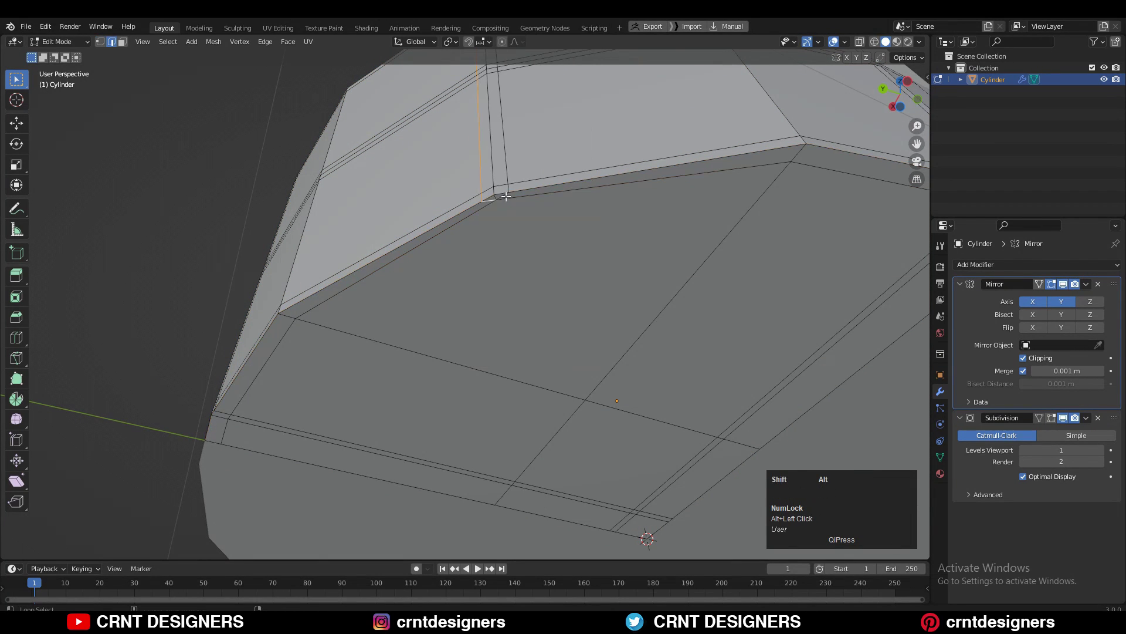
# Step: Move the inner vertices of the bottom face's rim strip so that the strip has an even width
pyautogui.click(905, 112)
pyautogui.press('g')
pyautogui.click(343, 321)
pyautogui.click(551, 458)
pyautogui.press('g')
pyautogui.click(568, 448)
pyautogui.scroll(-3, 610, 431)
pyautogui.keyDown('shift'); pyautogui.moveTo(643, 415); pyautogui.dragTo(623, 458, button='middle'); pyautogui.keyUp('shift')
pyautogui.click(645, 488)
pyautogui.press('g')
pyautogui.press('g')
pyautogui.click(634, 442)
pyautogui.keyDown('shift'); pyautogui.moveTo(410, 204); pyautogui.dragTo(487, 378, button='middle'); pyautogui.keyUp('shift')
# Step: Return to Object Mode and apply smooth shading to the slotted cylinder
pyautogui.press('Tab')
pyautogui.scroll(-6, 400, 277)
pyautogui.moveTo(399, 277); pyautogui.dragTo(578, 441, button='middle')
pyautogui.click(503, 322)
pyautogui.keyDown('shift'); pyautogui.moveTo(502, 322); pyautogui.dragTo(526, 416, button='middle'); pyautogui.keyUp('shift')
pyautogui.scroll(3, 551, 330)
pyautogui.click(552, 330)
pyautogui.rightClick(569, 289)
pyautogui.click(568, 290)
pyautogui.moveTo(569, 290); pyautogui.dragTo(575, 358, button='middle')
pyautogui.press('Tab')
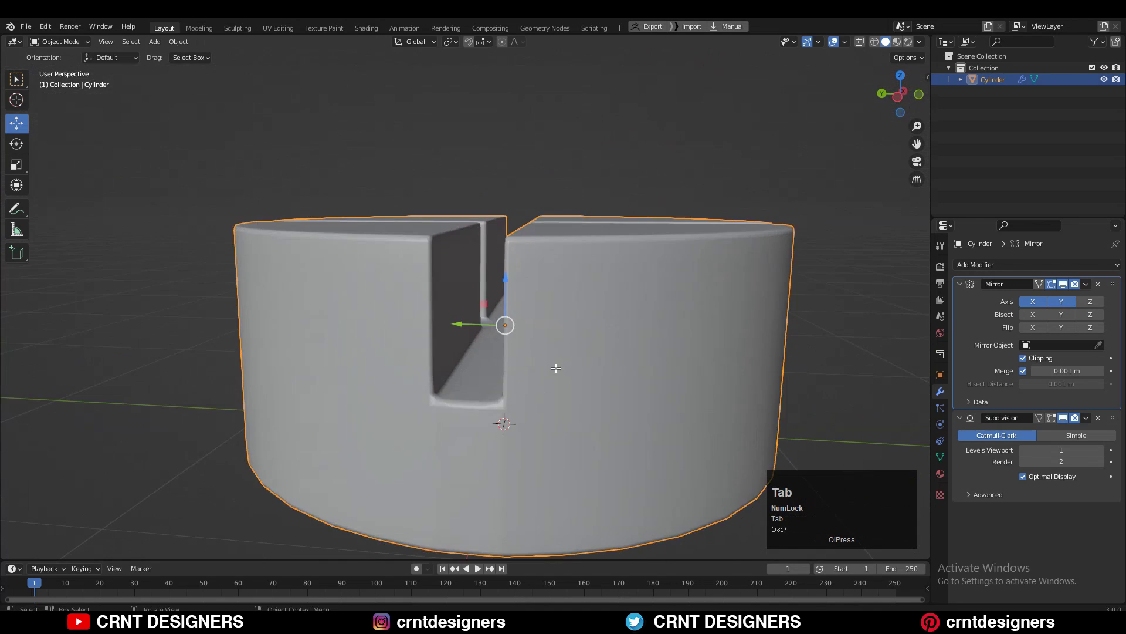
# Step: Set the Subdivision modifier's viewport level to 2, deselect the cylinder and inspect it in Object Mode
pyautogui.press('Tab')
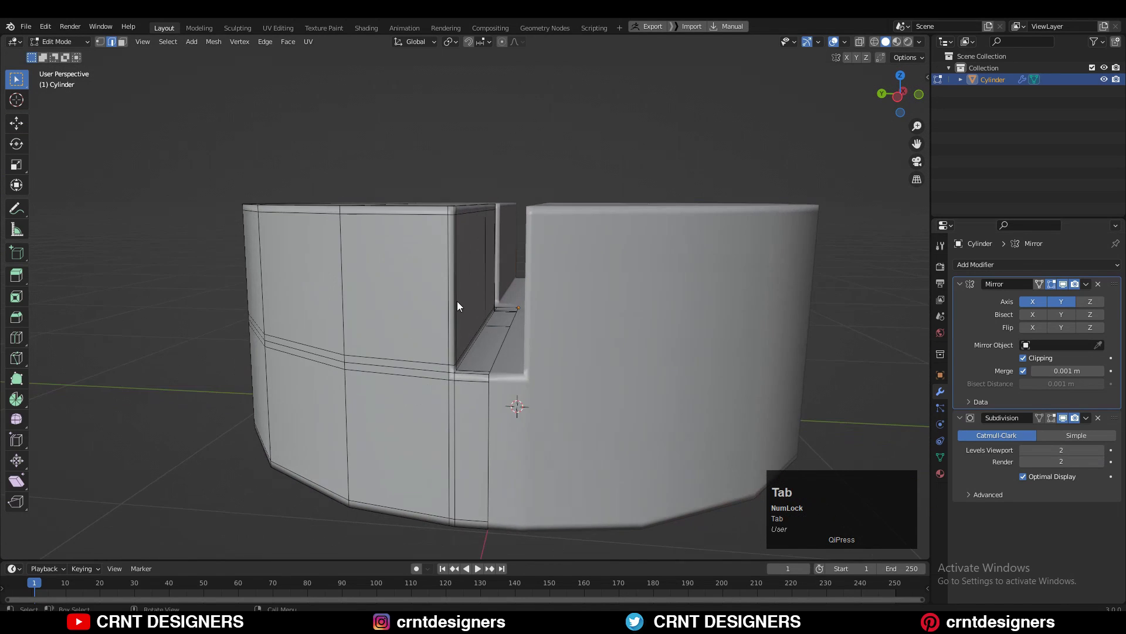
pyautogui.scroll(-3, 464, 282)
pyautogui.moveTo(467, 262); pyautogui.dragTo(614, 242, button='middle')
pyautogui.click(614, 242)
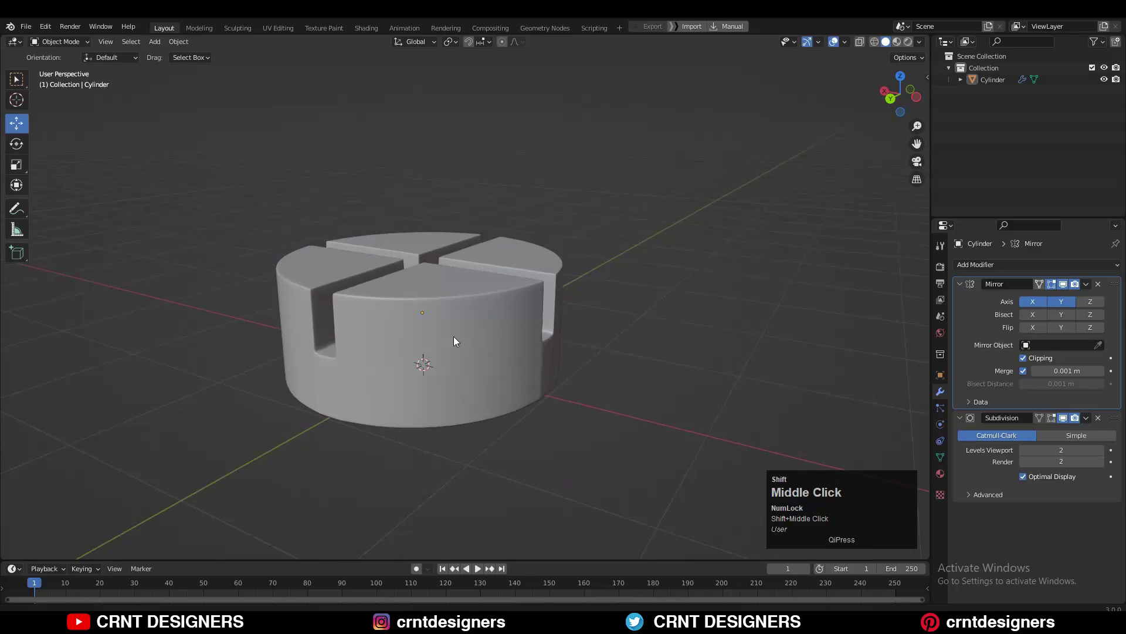
pyautogui.moveTo(455, 339); pyautogui.dragTo(499, 325, button='middle')
# Step: Add three evenly spaced horizontal loop cuts around the lower wall and further centred cuts around the upper wall
pyautogui.press('Tab')
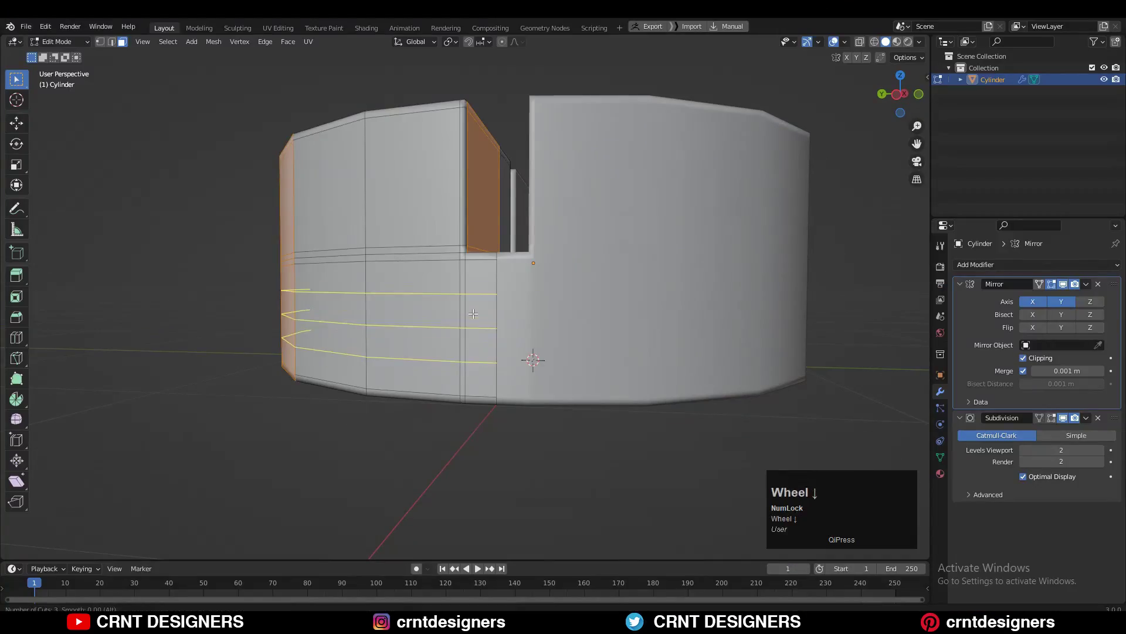
pyautogui.click(473, 314)
pyautogui.rightClick(463, 244)
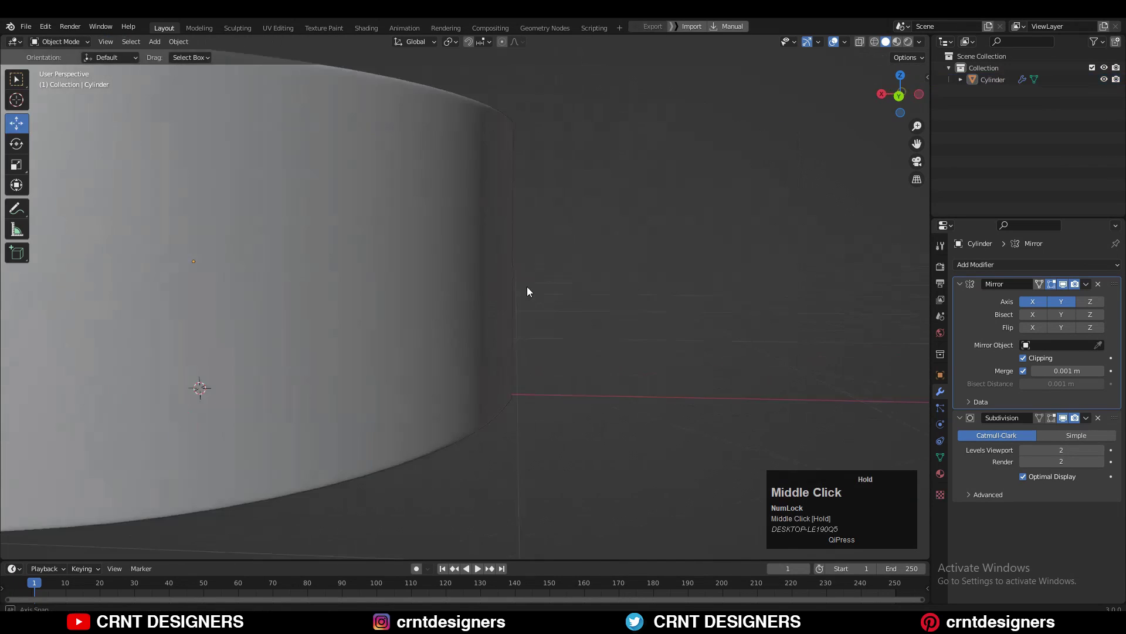
pyautogui.moveTo(527, 286); pyautogui.dragTo(305, 275, button='middle')
# Step: Connect the two vertices diagonally across the small face at the slot's floor corner on the outer wall
pyautogui.press('Tab')
pyautogui.moveTo(478, 285); pyautogui.dragTo(508, 291, button='middle')
pyautogui.scroll(2, 508, 292)
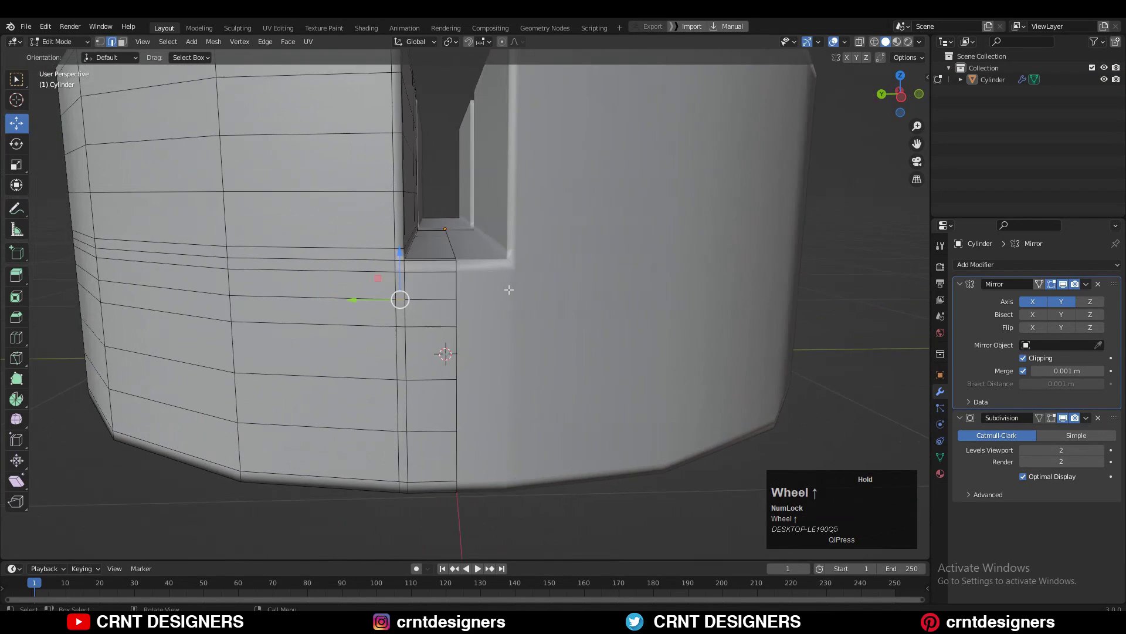
pyautogui.press('1')
pyautogui.keyDown('shift'); pyautogui.click(358, 253); pyautogui.keyUp('shift')
pyautogui.rightClick(420, 227)
pyautogui.click(420, 227)
# Step: Dissolve the short surplus edges around the diagonal at this slot corner
pyautogui.keyDown('shift'); pyautogui.moveTo(420, 229); pyautogui.dragTo(438, 252, button='middle'); pyautogui.keyUp('shift')
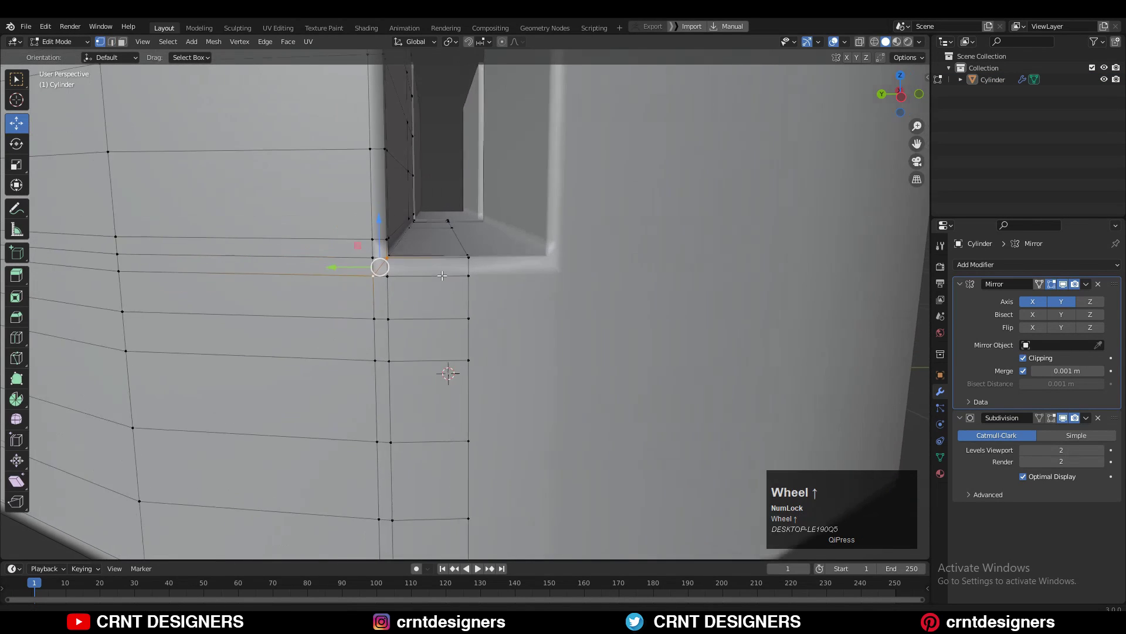
pyautogui.scroll(2, 439, 275)
pyautogui.press('c')
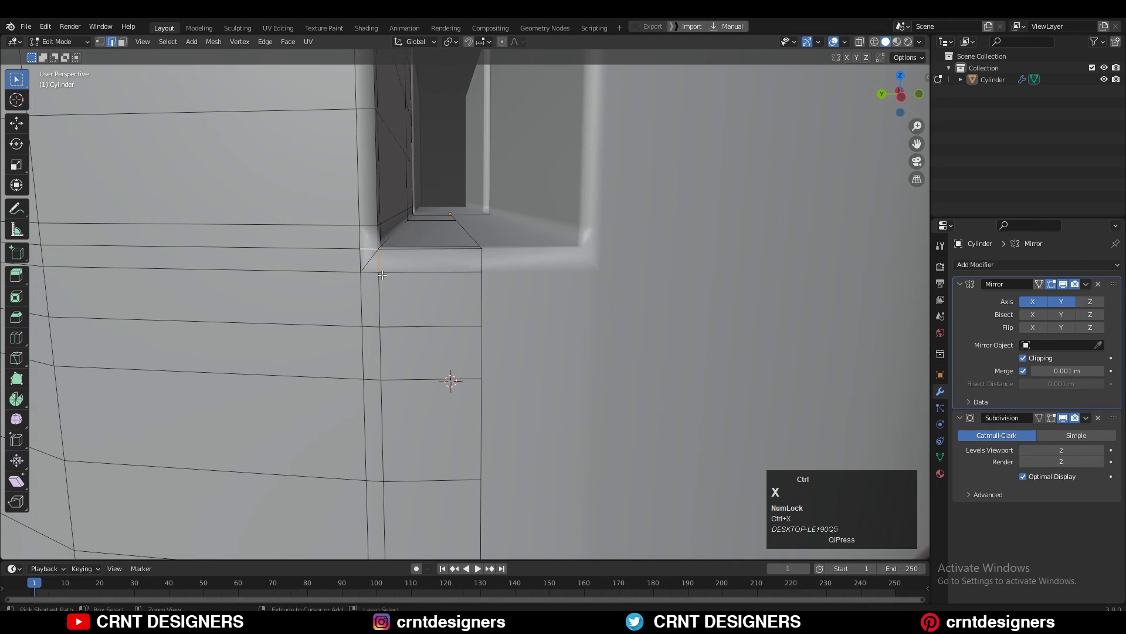
# Step: Connect the vertices diagonally in the same way at the floor corner of the other slot
pyautogui.scroll(-5, 377, 293)
pyautogui.moveTo(377, 293); pyautogui.dragTo(422, 372, button='middle')
pyautogui.scroll(5, 458, 296)
pyautogui.press('1')
pyautogui.rightClick(463, 302)
# Step: Dissolve the redundant horizontal loop just above the slot floor and the surplus vertical edges beneath the slot corners
pyautogui.click(495, 259)
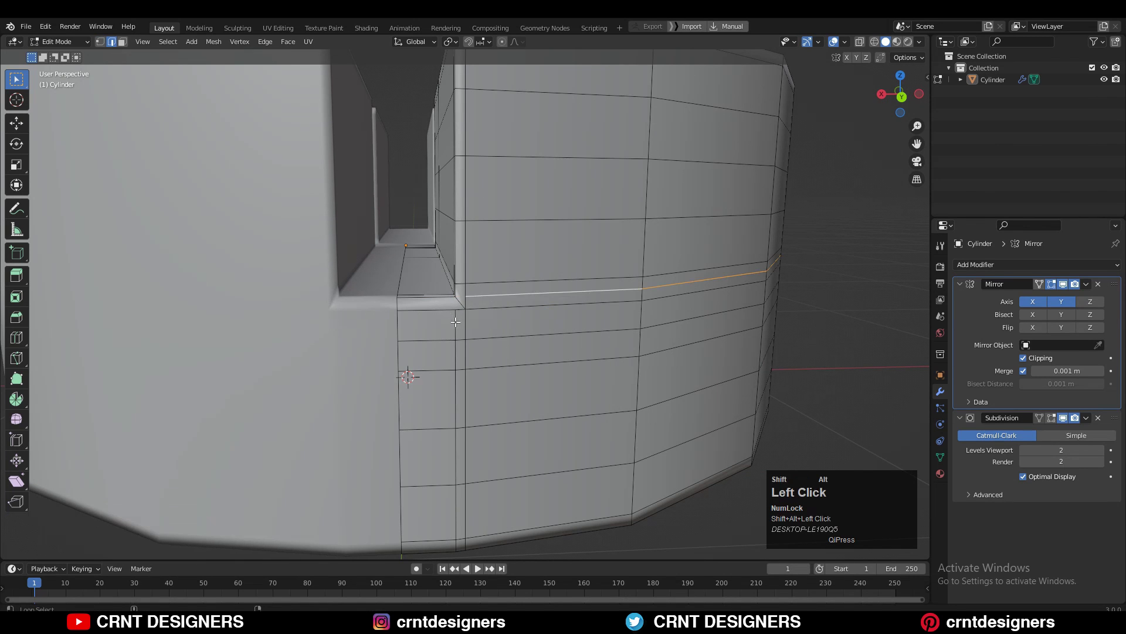
pyautogui.scroll(-5, 456, 322)
pyautogui.scroll(4, 587, 325)
pyautogui.moveTo(456, 322)
pyautogui.mouseDown(button='middle')
pyautogui.moveTo(587, 326)
pyautogui.moveTo(595, 301)
pyautogui.moveTo(483, 311)
pyautogui.moveTo(589, 321)
pyautogui.moveTo(446, 322)
pyautogui.mouseUp(button='middle')
pyautogui.press('Tab')
pyautogui.press('Tab')
pyautogui.scroll(3, 530, 319)
pyautogui.press('2')
pyautogui.keyDown('shift'); pyautogui.moveTo(445, 322); pyautogui.dragTo(543, 316, button='middle'); pyautogui.keyUp('shift')
# Step: Add a horizontal loop cut around the wedge just above the slot floor with a slide of -0.7
pyautogui.scroll(-5, 452, 265)
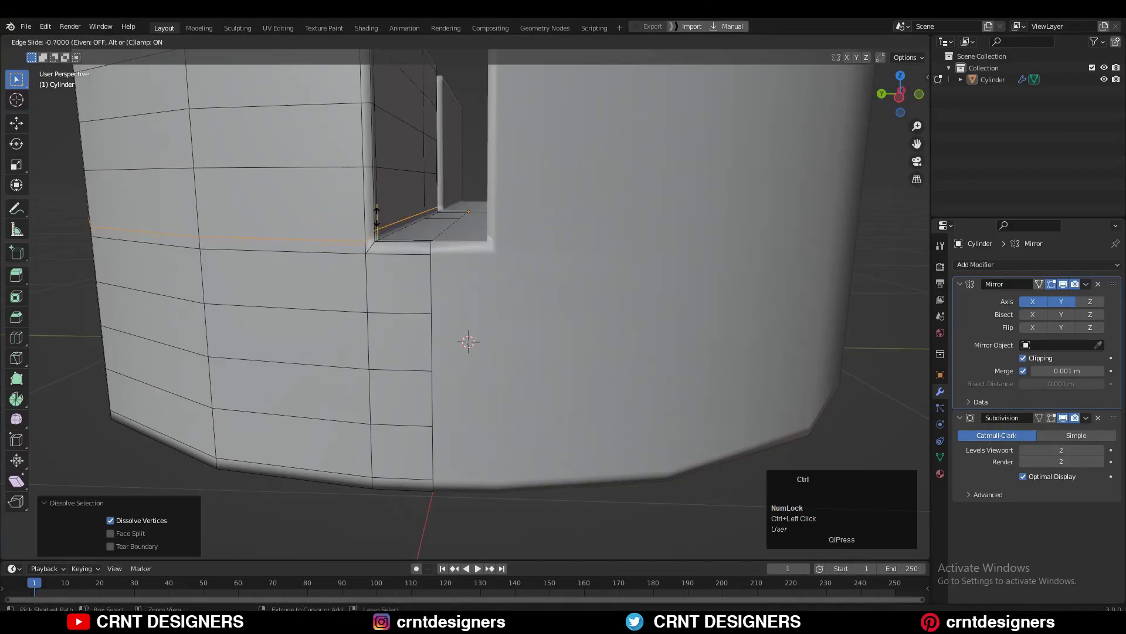
pyautogui.keyDown('ctrl'); pyautogui.click(376, 216); pyautogui.keyUp('ctrl')
pyautogui.press('Tab')
pyautogui.moveTo(401, 243); pyautogui.dragTo(431, 264, button='middle')
# Step: Add a supporting loop cut down the wall beneath the slot, close to the slot's side
pyautogui.press('Tab')
pyautogui.hotkey('ctrl', 'r')
pyautogui.keyDown('ctrl'); pyautogui.click(417, 287); pyautogui.keyUp('ctrl')
pyautogui.press('Tab')
pyautogui.scroll(-5, 439, 292)
pyautogui.moveTo(332, 246); pyautogui.dragTo(452, 253, button='middle')
# Step: Add a matching supporting loop cut beneath the other slot, close to its side
pyautogui.press('Tab')
pyautogui.hotkey('ctrl', 'r')
pyautogui.keyDown('ctrl'); pyautogui.click(371, 271); pyautogui.keyUp('ctrl')
pyautogui.click(385, 283)
# Step: Add a horizontal loop cut around the wall below the slot floor and slide it up closer to the slot
pyautogui.press('Tab')
pyautogui.scroll(-5, 386, 283)
pyautogui.moveTo(385, 282); pyautogui.dragTo(480, 216, button='middle')
pyautogui.press('Tab')
pyautogui.press('Tab')
pyautogui.hotkey('ctrl', 'r')
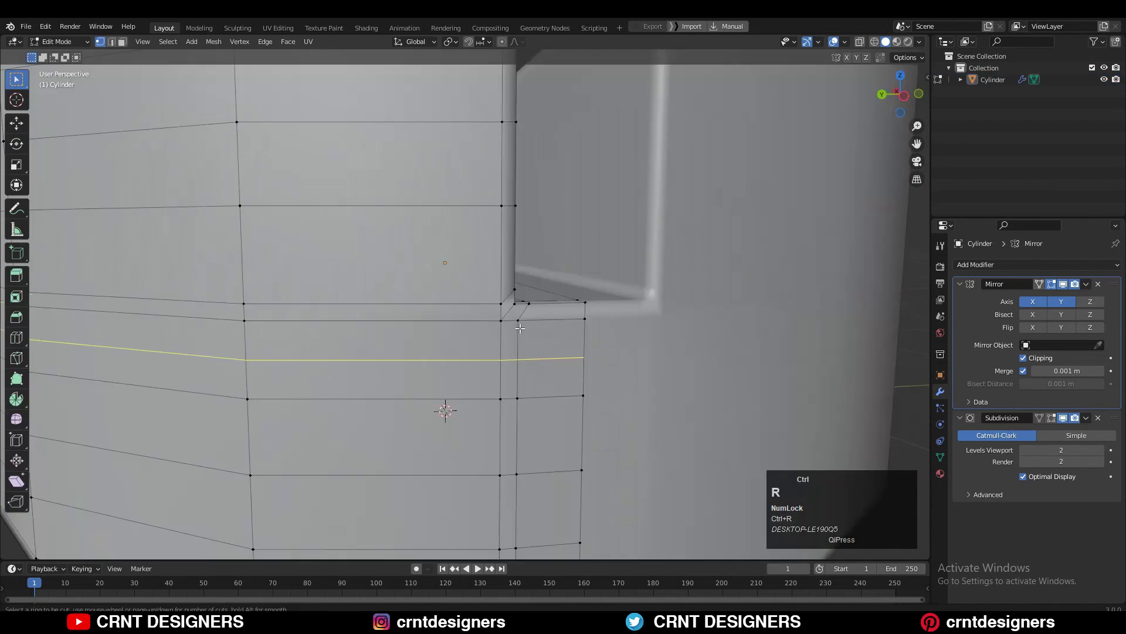
pyautogui.click(445, 410)
pyautogui.scroll(-5, 448, 407)
pyautogui.moveTo(447, 407); pyautogui.dragTo(524, 316, button='middle')
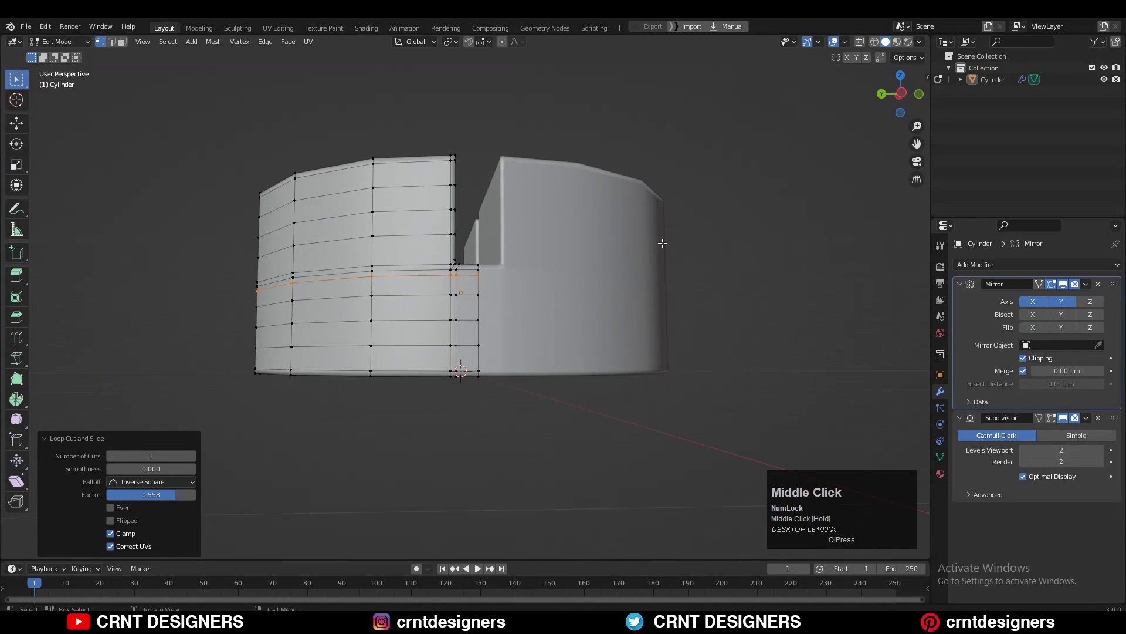
pyautogui.scroll(3, 461, 237)
pyautogui.keyDown('shift'); pyautogui.click(469, 229); pyautogui.keyUp('shift')
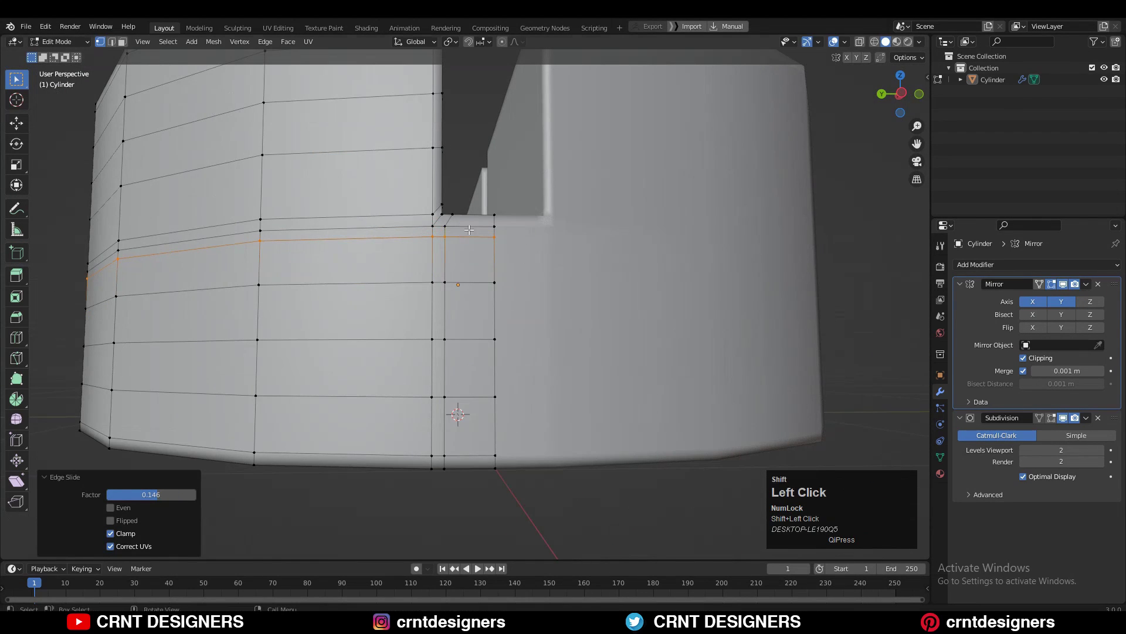
# Step: Select all faces of the lower body beneath the new loop, including hidden ones, and separate them into their own object
pyautogui.click(902, 94)
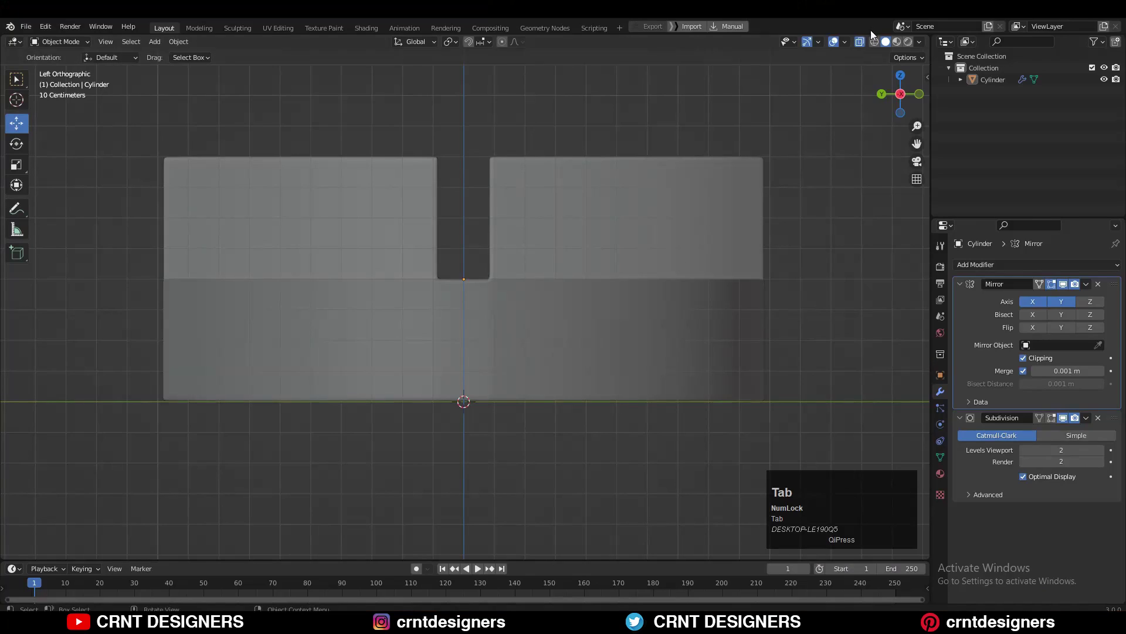
pyautogui.press('Tab')
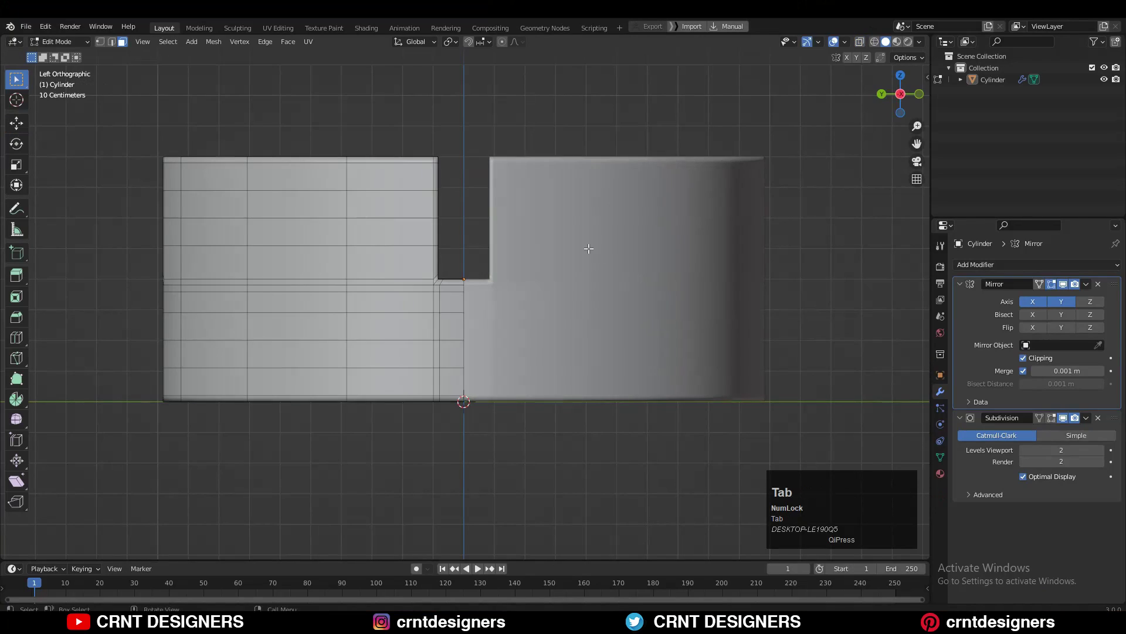
pyautogui.click(859, 42)
pyautogui.moveTo(831, 282); pyautogui.dragTo(64, 434)
pyautogui.moveTo(556, 450); pyautogui.dragTo(112, 294)
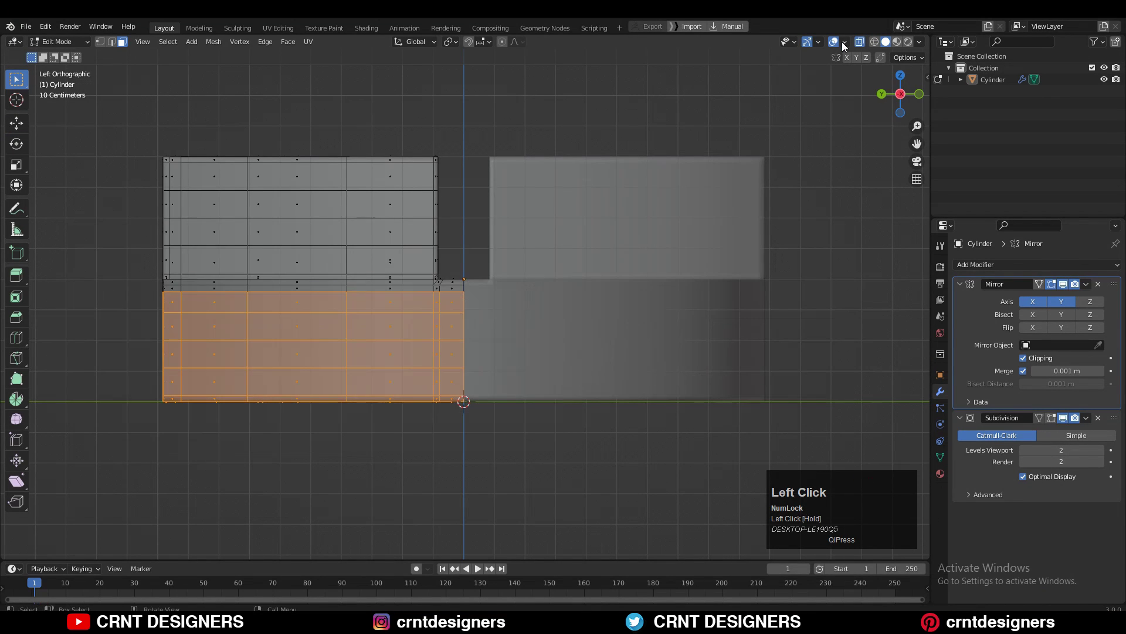
pyautogui.click(860, 45)
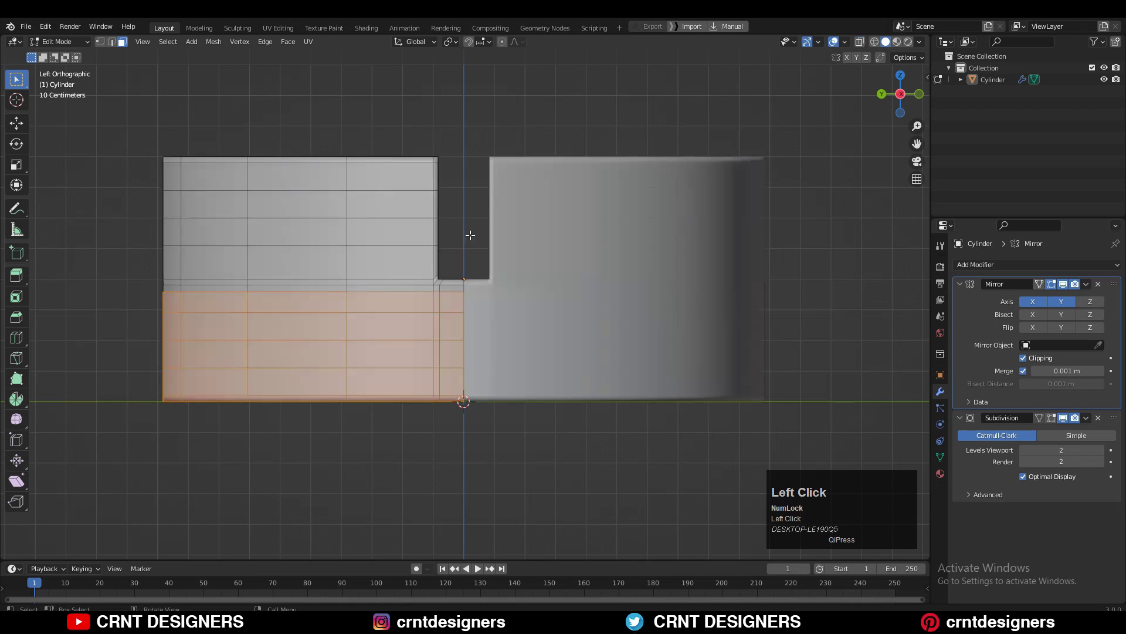
pyautogui.click(522, 258)
pyautogui.press('Tab')
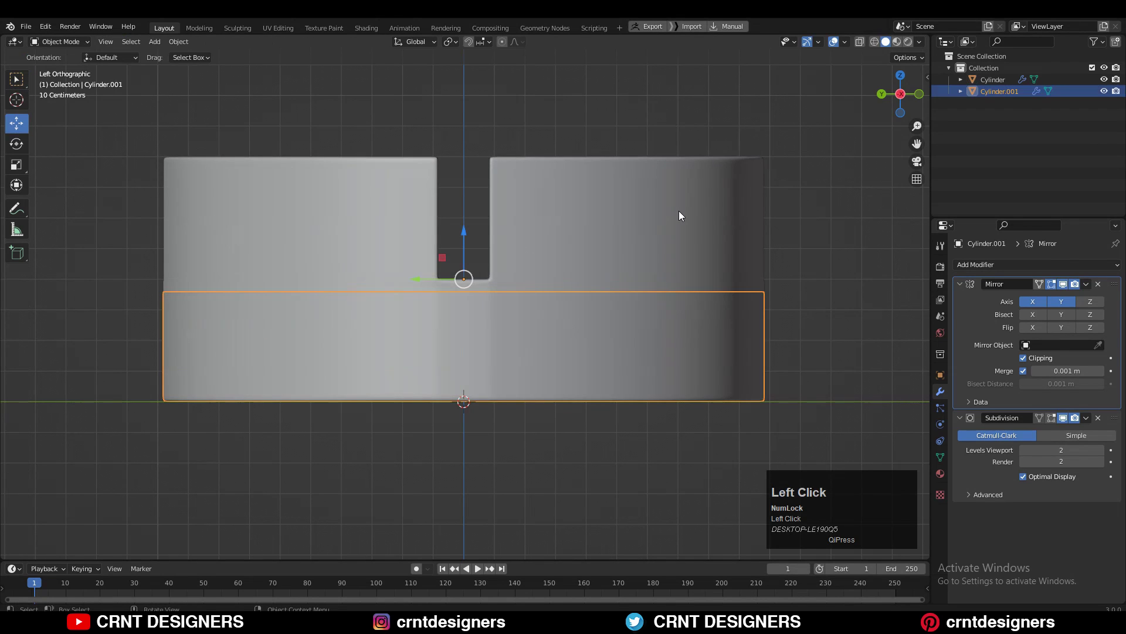
# Step: Open the slotted upper part for mesh editing and isolate it in local view with its open underside showing
pyautogui.click(678, 214)
pyautogui.press('Tab')
pyautogui.moveTo(643, 219); pyautogui.dragTo(563, 223, button='middle')
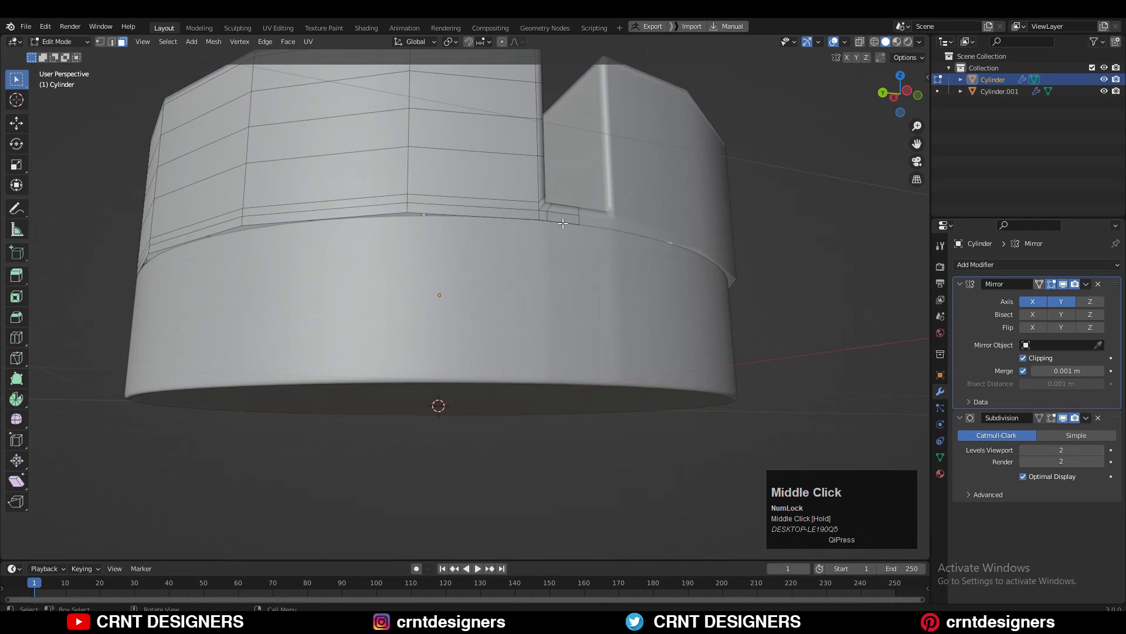
pyautogui.press('Tab')
pyautogui.press('Tab')
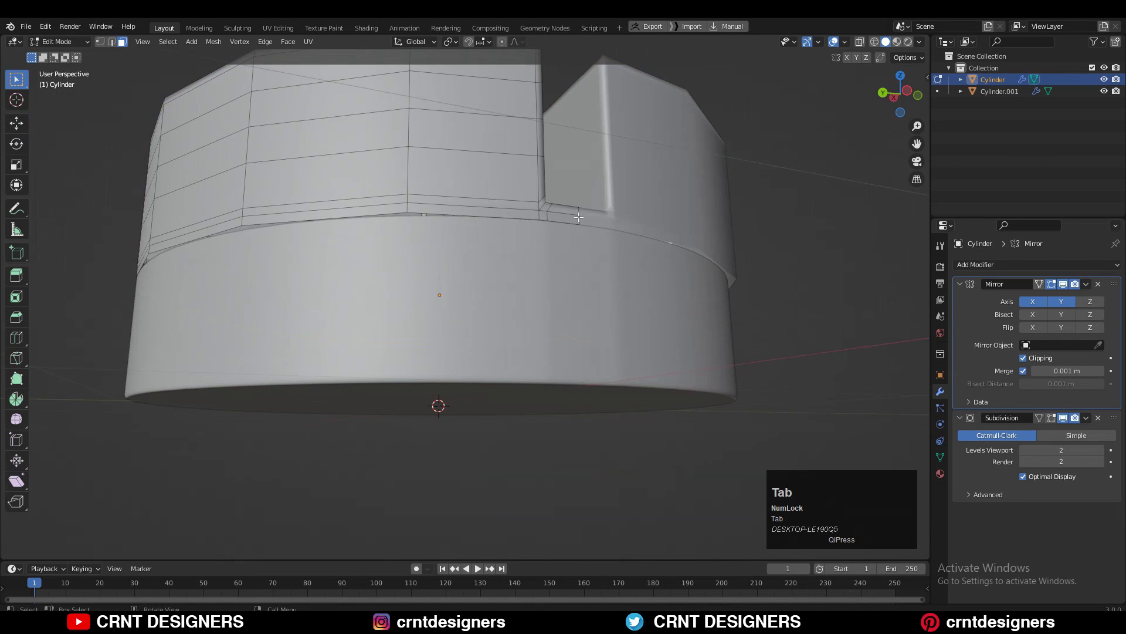
pyautogui.press('KP_Divide')
pyautogui.moveTo(579, 247); pyautogui.dragTo(470, 235, button='middle')
pyautogui.scroll(3, 566, 204)
pyautogui.scroll(4, 460, 176)
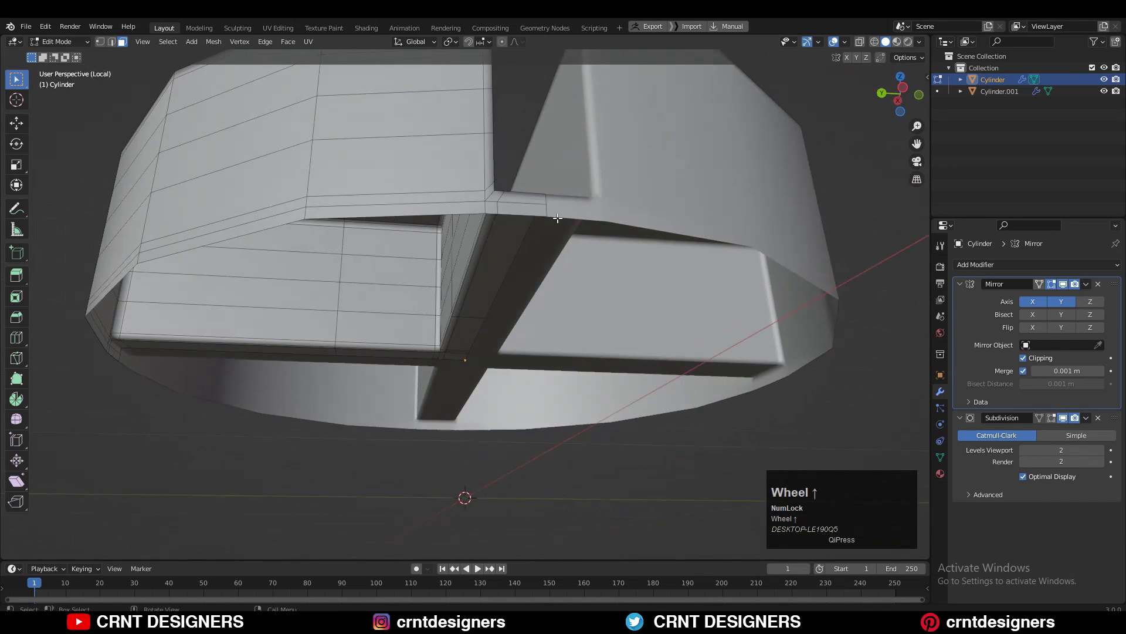
# Step: Select the open border edge loop around the underside of the slotted part
pyautogui.press('2')
pyautogui.scroll(-3, 453, 166)
pyautogui.moveTo(453, 195); pyautogui.dragTo(481, 195, button='middle')
pyautogui.hotkey('ctrl', 'z')
pyautogui.moveTo(538, 168); pyautogui.dragTo(540, 183, button='middle')
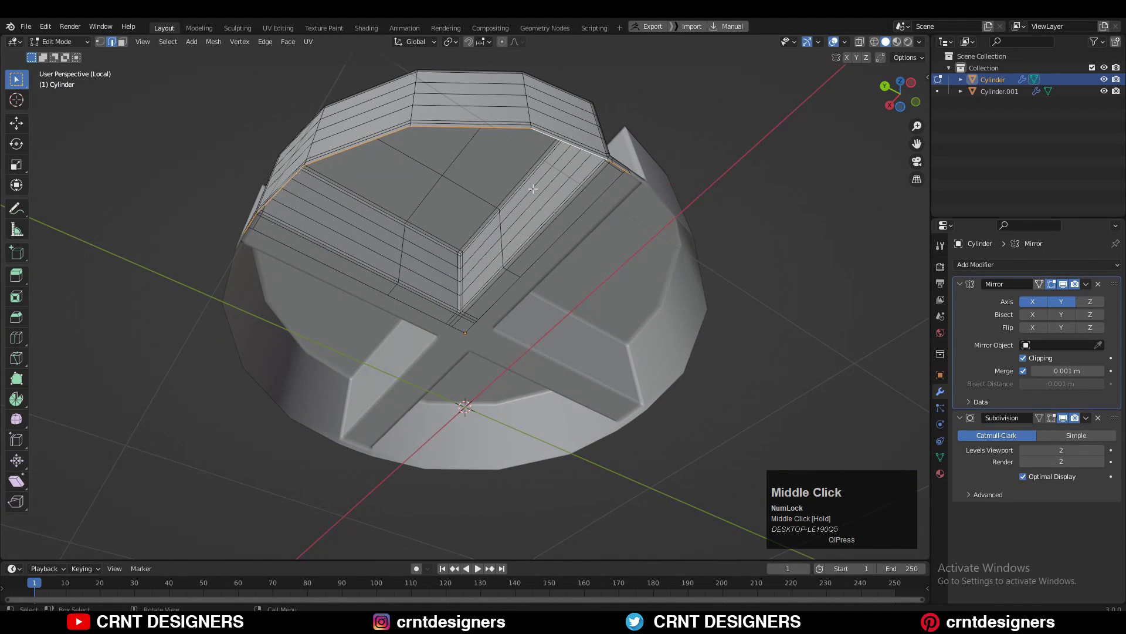
# Step: Apply the Mirror modifier on the slotted part and return to editing its full mesh
pyautogui.press('Tab')
pyautogui.moveTo(794, 263); pyautogui.dragTo(637, 277, button='middle')
pyautogui.click(917, 269)
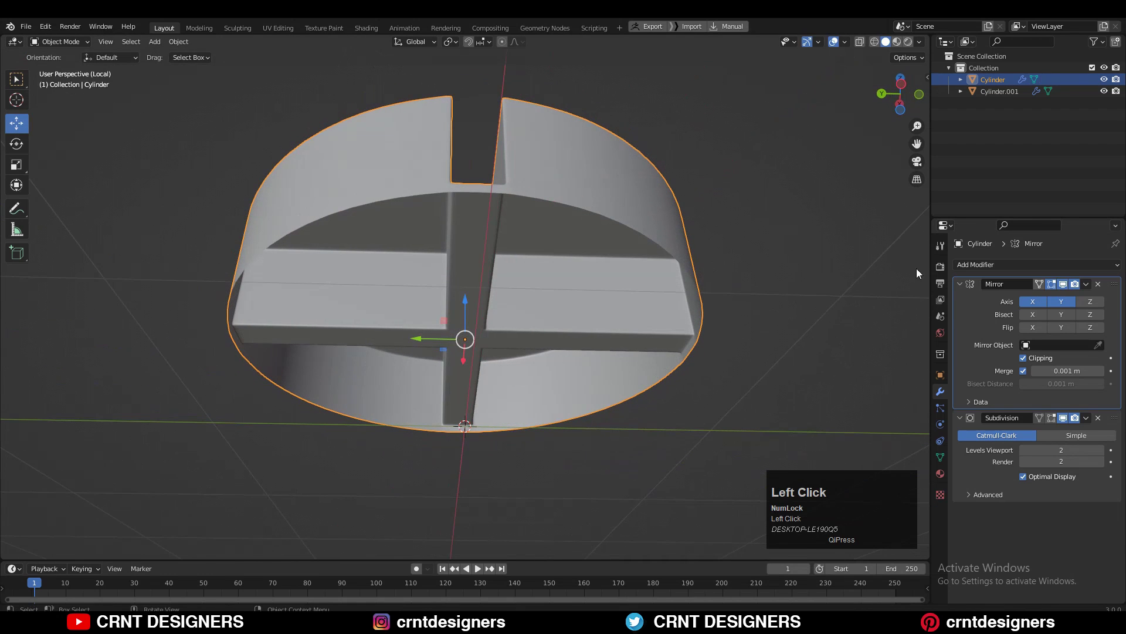
pyautogui.click(1081, 300)
pyautogui.press('Tab')
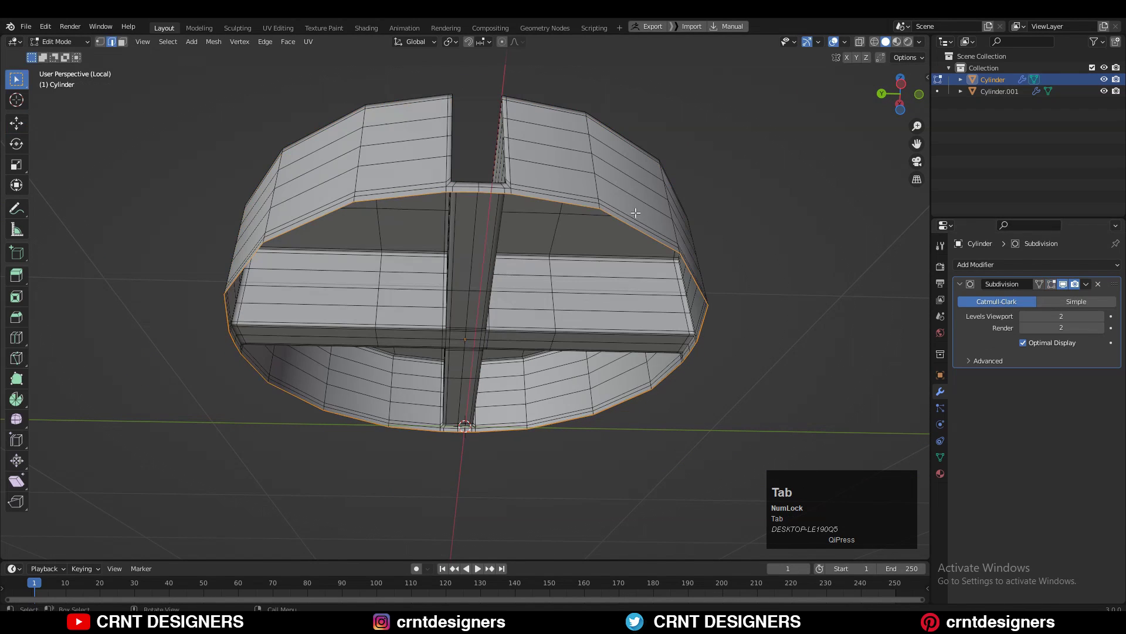
# Step: Fill the slotted part's open underside with a face and inset it by about 0.016 m
pyautogui.press('f')
pyautogui.moveTo(702, 246); pyautogui.dragTo(721, 229, button='middle')
pyautogui.press('i')
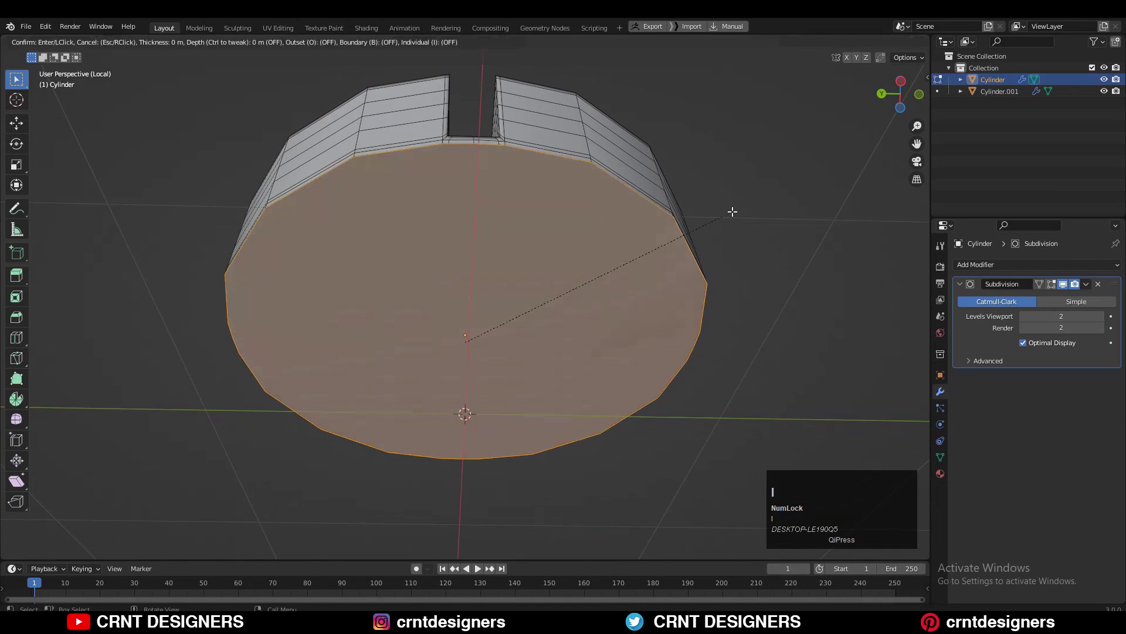
pyautogui.click(740, 214)
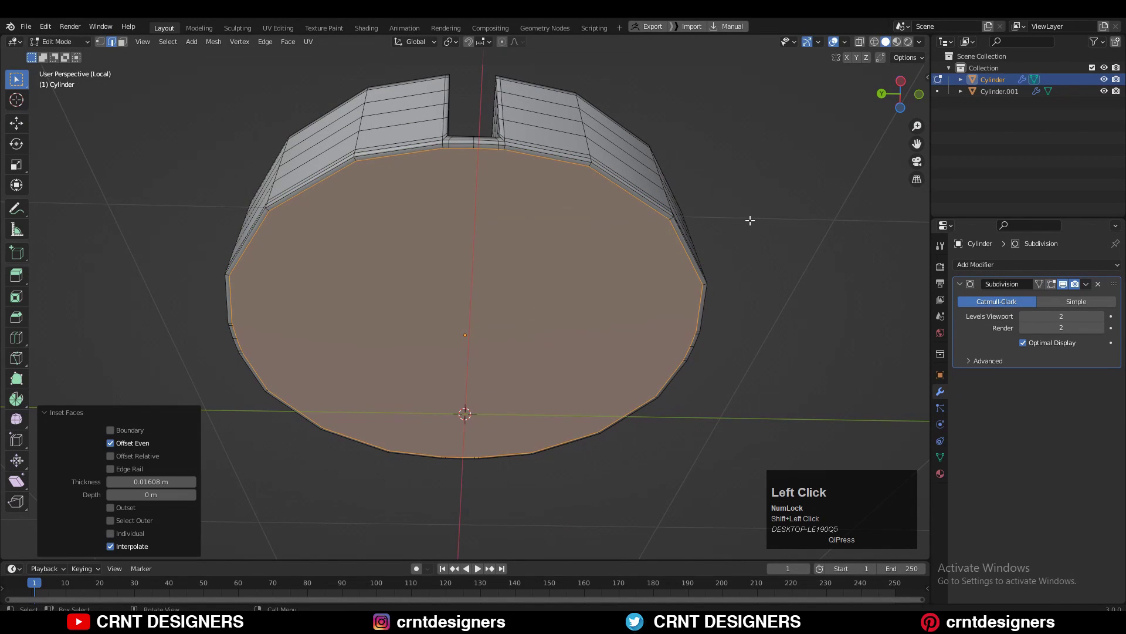
pyautogui.click(667, 219)
pyautogui.press('Tab')
pyautogui.moveTo(641, 220); pyautogui.dragTo(705, 225, button='middle')
pyautogui.click(705, 226)
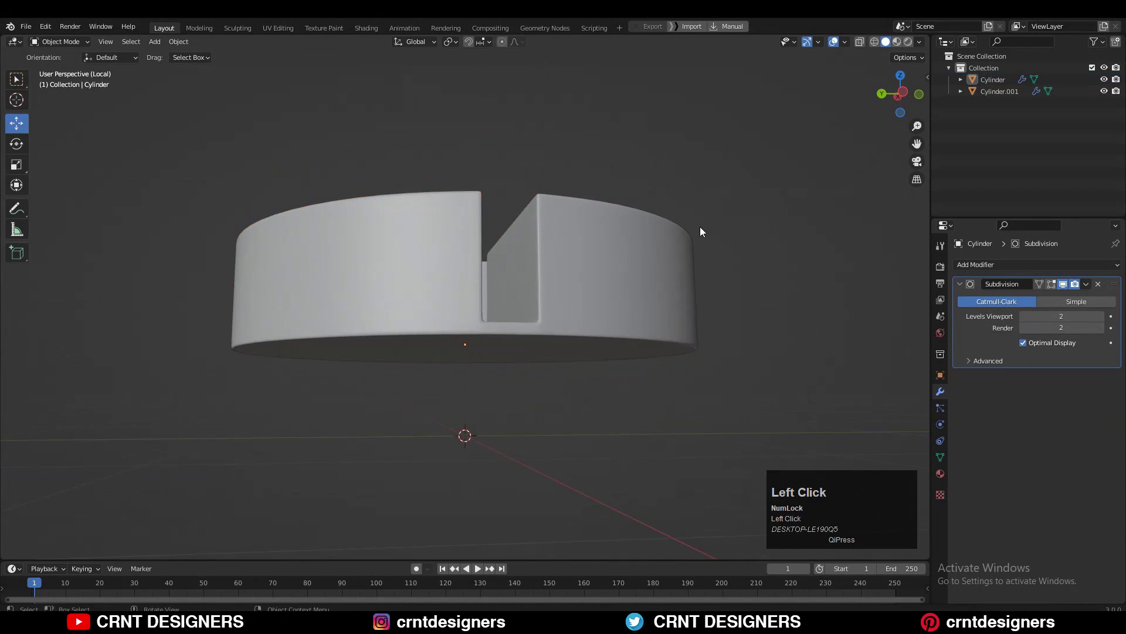
# Step: Isolate the separated lower disc in local view and apply its Mirror modifier
pyautogui.press('/')
pyautogui.click(673, 298)
pyautogui.press('KP_Divide')
pyautogui.moveTo(677, 273); pyautogui.dragTo(650, 297, button='middle')
pyautogui.press('Tab')
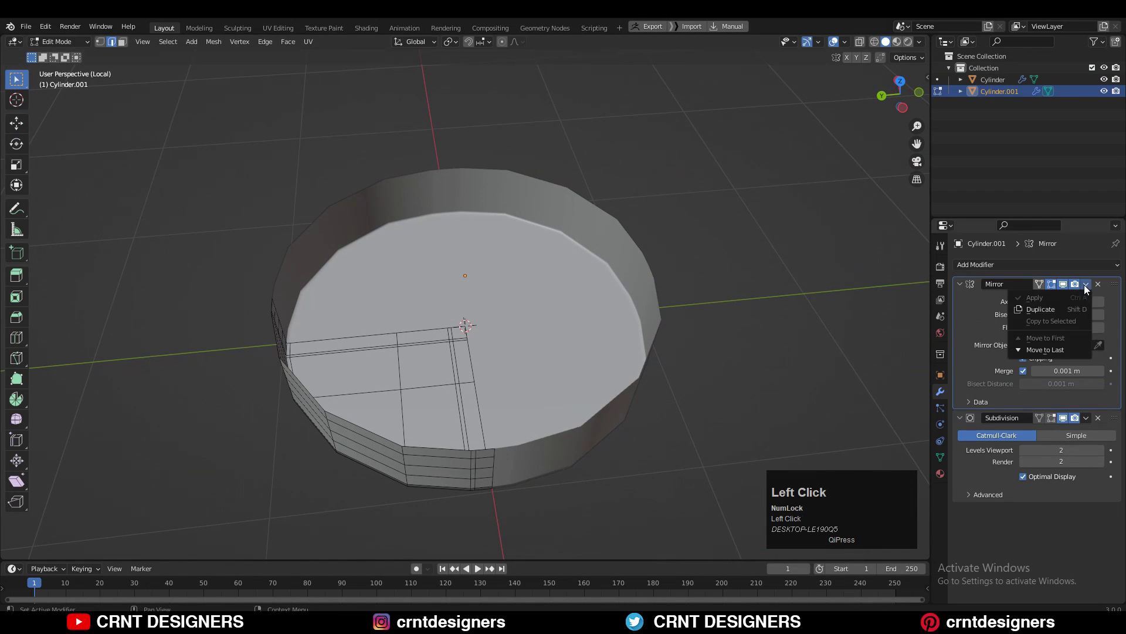
pyautogui.press('Tab')
pyautogui.hotkey('ctrl', 'a')
pyautogui.press('Tab')
# Step: Fill the open top border of the lower disc with a face and inset it by about 0.069 m
pyautogui.moveTo(649, 284); pyautogui.dragTo(631, 245, button='middle')
pyautogui.keyDown('alt'); pyautogui.click(631, 245); pyautogui.keyUp('alt')
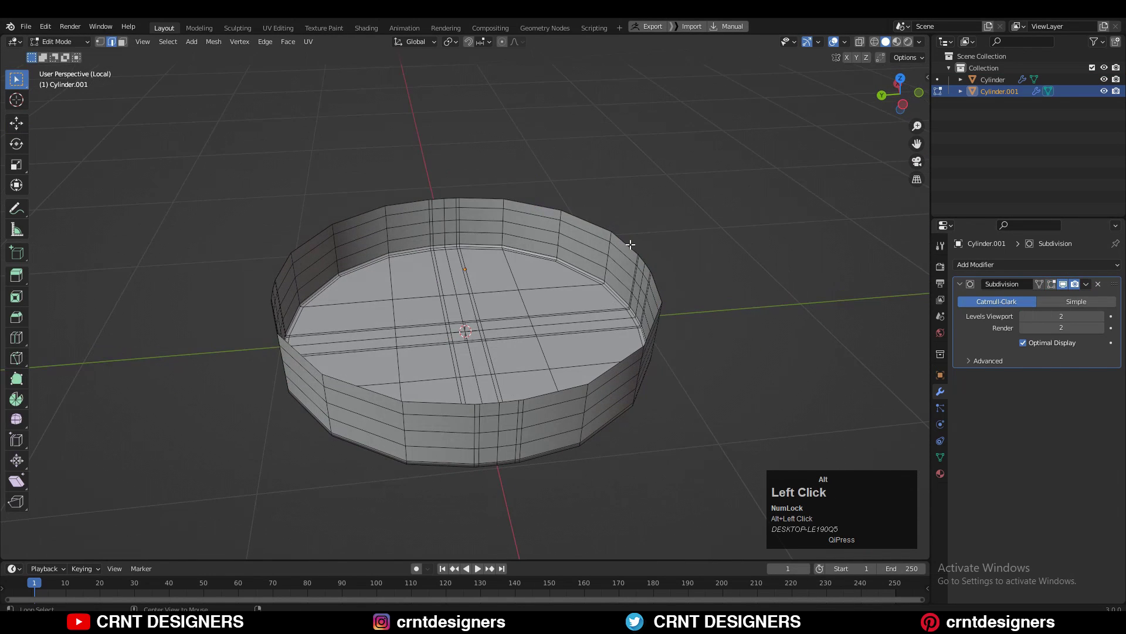
pyautogui.press('f')
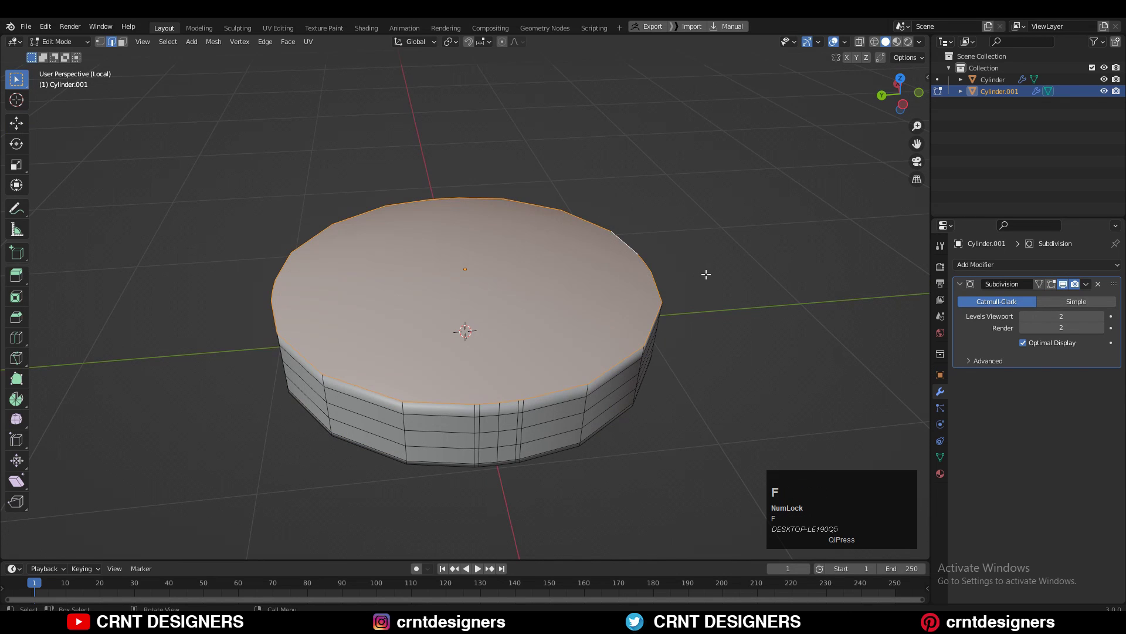
pyautogui.press('i')
pyautogui.click(721, 283)
pyautogui.press('u')
pyautogui.scroll(2, 659, 332)
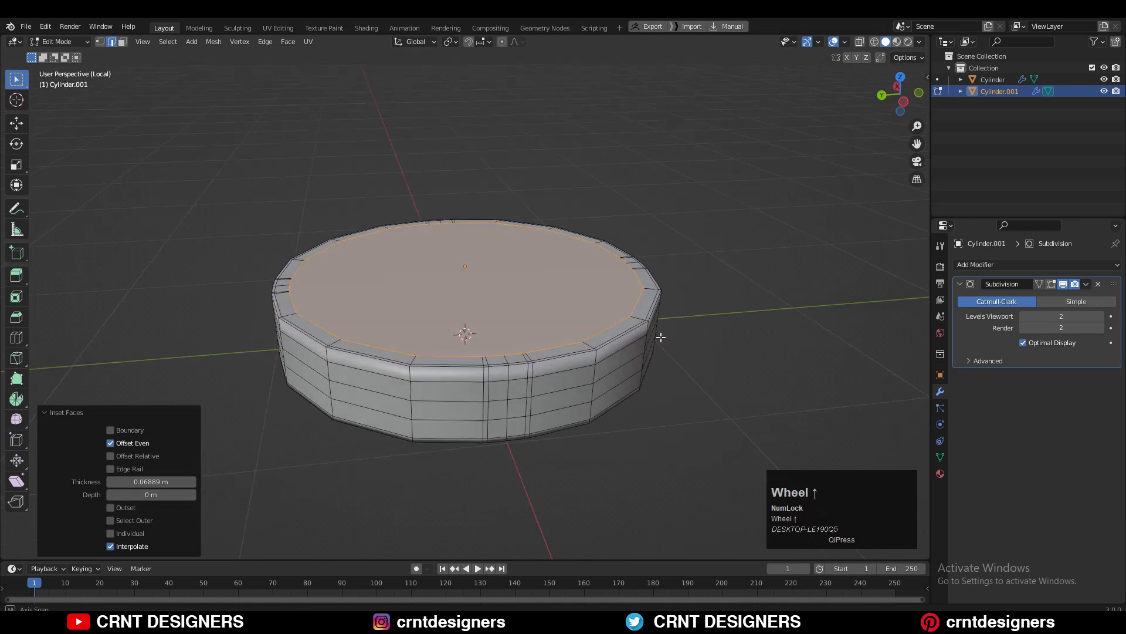
# Step: Clean up the surplus vertical edge loops around the lower disc's side wall
pyautogui.keyDown('alt'); pyautogui.click(587, 399); pyautogui.keyUp('alt')
pyautogui.moveTo(588, 399); pyautogui.dragTo(527, 338, button='middle')
pyautogui.scroll(-3, 500, 303)
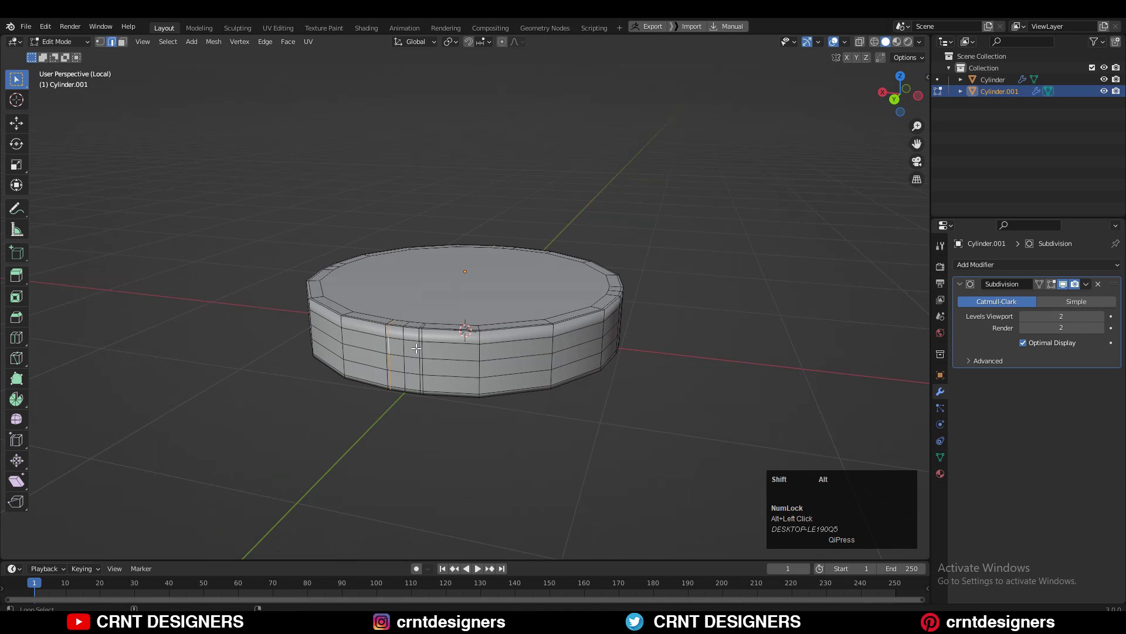
pyautogui.moveTo(527, 279); pyautogui.dragTo(682, 200, button='middle')
pyautogui.press('Tab')
pyautogui.scroll(3, 674, 234)
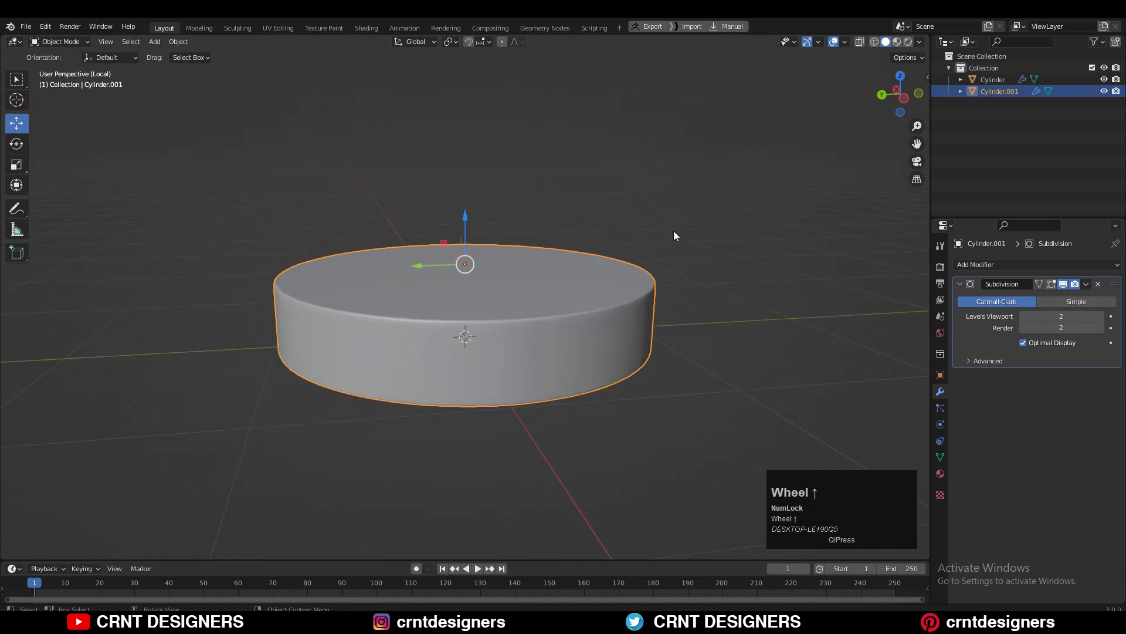
# Step: Add a supporting horizontal loop cut close to the top rim of the lower disc's side wall
pyautogui.press('Tab')
pyautogui.moveTo(666, 315); pyautogui.dragTo(647, 303, button='middle')
pyautogui.hotkey('ctrl', 'r')
pyautogui.click(645, 298)
# Step: Examine the smoothed seam between the slotted upper part and the lower disc with both parts shown
pyautogui.press('Tab')
pyautogui.press('Tab')
pyautogui.press('Tab')
pyautogui.press('Tab')
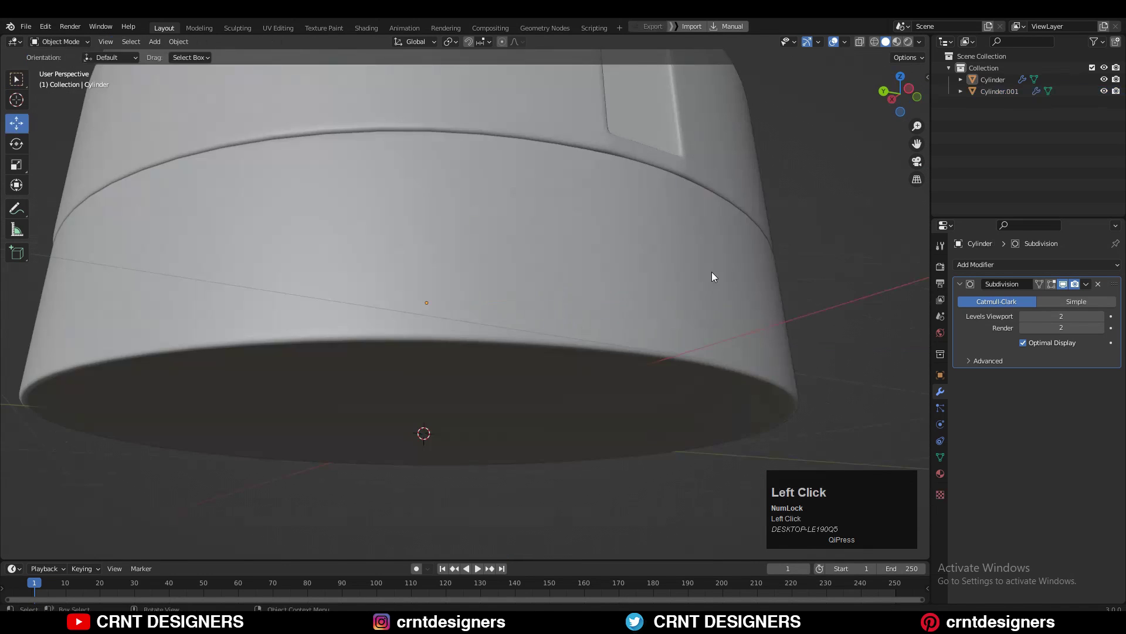
pyautogui.press('Tab')
pyautogui.moveTo(712, 272); pyautogui.dragTo(811, 291, button='middle')
pyautogui.press('Tab')
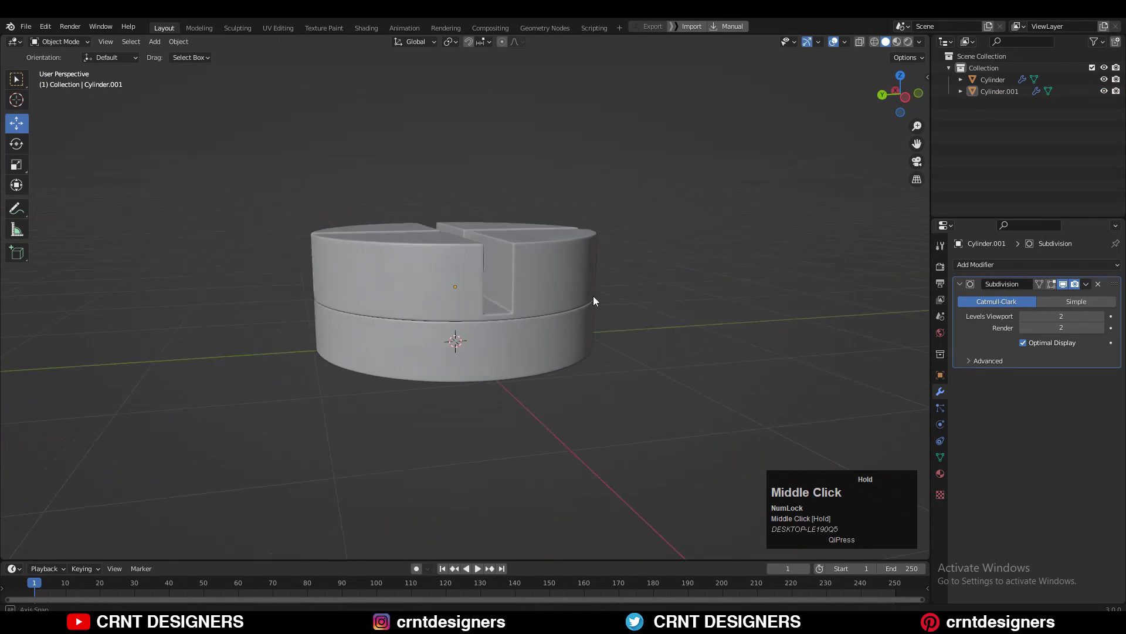
pyautogui.moveTo(593, 299); pyautogui.dragTo(484, 273, button='middle')
pyautogui.scroll(2, 624, 273)
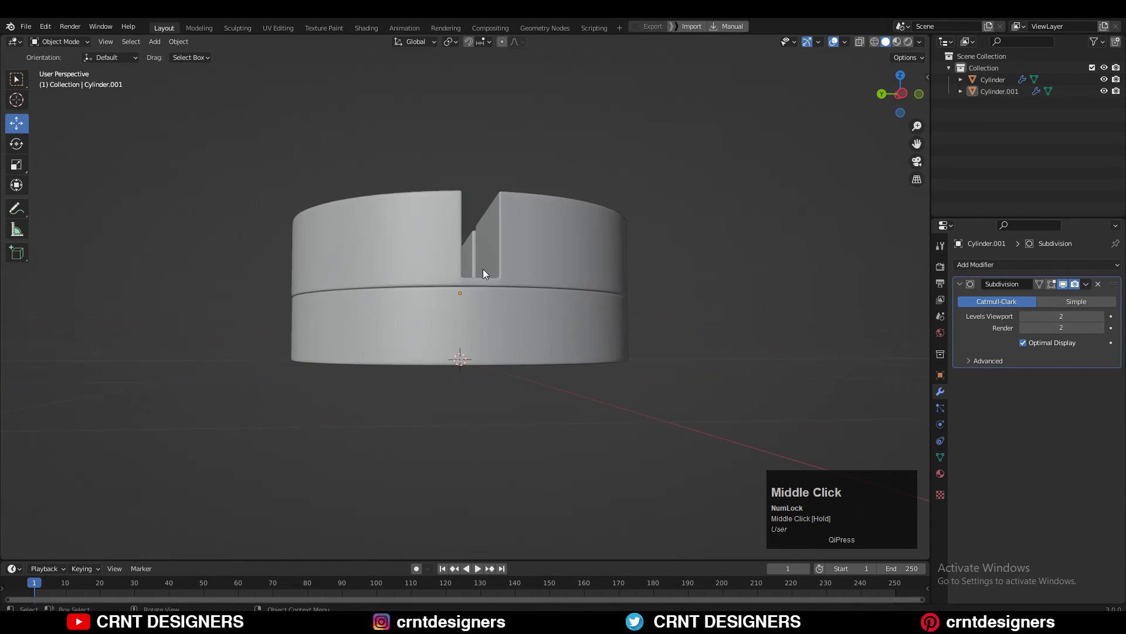
# Step: Isolate the slotted part in local view and edit its underside in vertex selection mode
pyautogui.press('Tab')
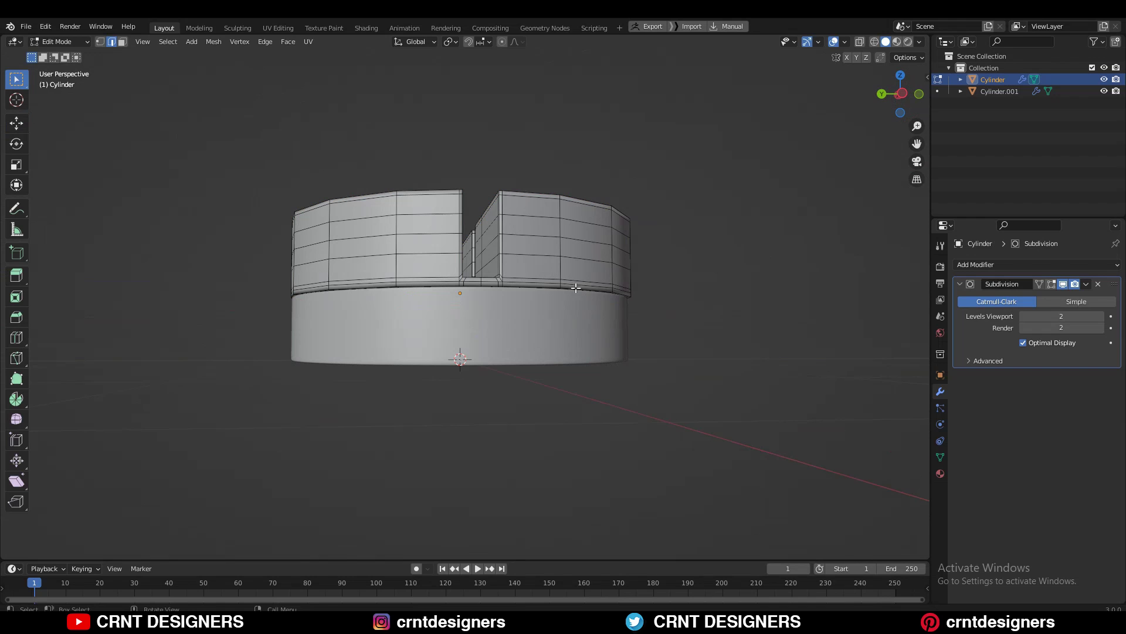
pyautogui.press('/')
pyautogui.scroll(2, 586, 251)
pyautogui.moveTo(575, 292); pyautogui.dragTo(471, 283, button='middle')
pyautogui.press('2')
pyautogui.press('1')
# Step: Merge the closely spaced inset vertices beneath the slot ends at their center on the slotted part's underside
pyautogui.scroll(2, 472, 282)
pyautogui.click(476, 246)
pyautogui.scroll(-3, 435, 316)
pyautogui.keyDown('shift'); pyautogui.moveTo(435, 317); pyautogui.dragTo(552, 213, button='middle'); pyautogui.keyUp('shift')
pyautogui.scroll(1, 552, 213)
pyautogui.press('2')
pyautogui.click(661, 138)
pyautogui.press('1')
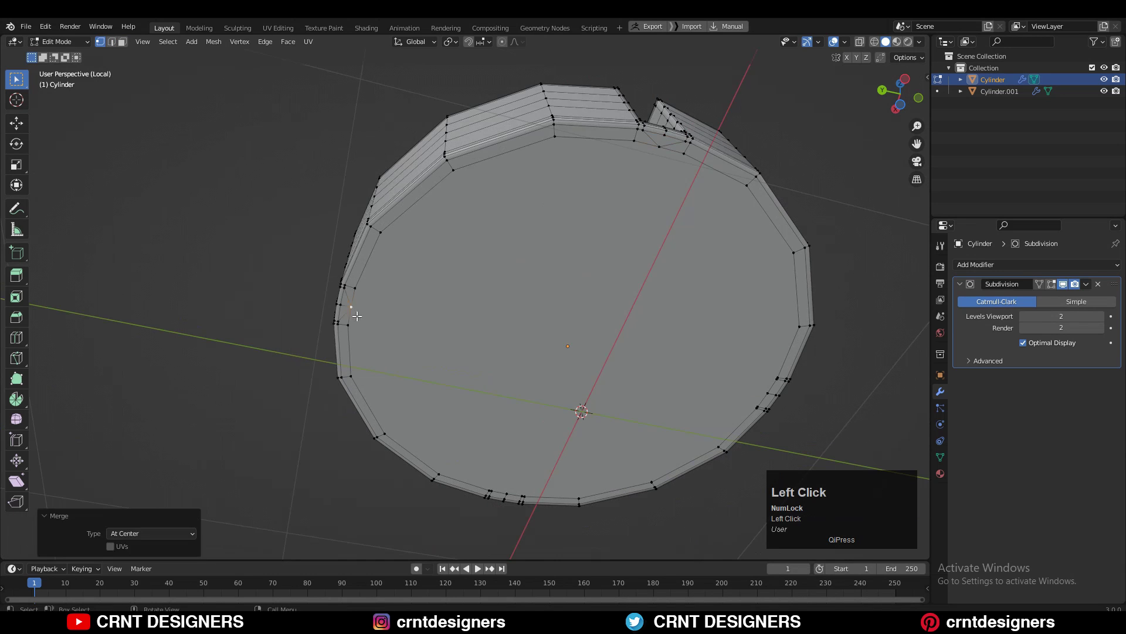
# Step: Symmetrize the whole slotted mesh with the direction -X to +X
pyautogui.keyDown('shift'); pyautogui.moveTo(538, 388); pyautogui.dragTo(482, 338, button='middle'); pyautogui.keyUp('shift')
pyautogui.moveTo(483, 338); pyautogui.dragTo(505, 340, button='middle')
pyautogui.press('1')
pyautogui.press('a')
pyautogui.click(215, 43)
pyautogui.click(230, 204)
pyautogui.click(162, 532)
pyautogui.click(166, 504)
pyautogui.click(157, 533)
pyautogui.click(157, 491)
pyautogui.keyDown('shift'); pyautogui.moveTo(620, 379); pyautogui.dragTo(596, 409, button='middle'); pyautogui.keyUp('shift')
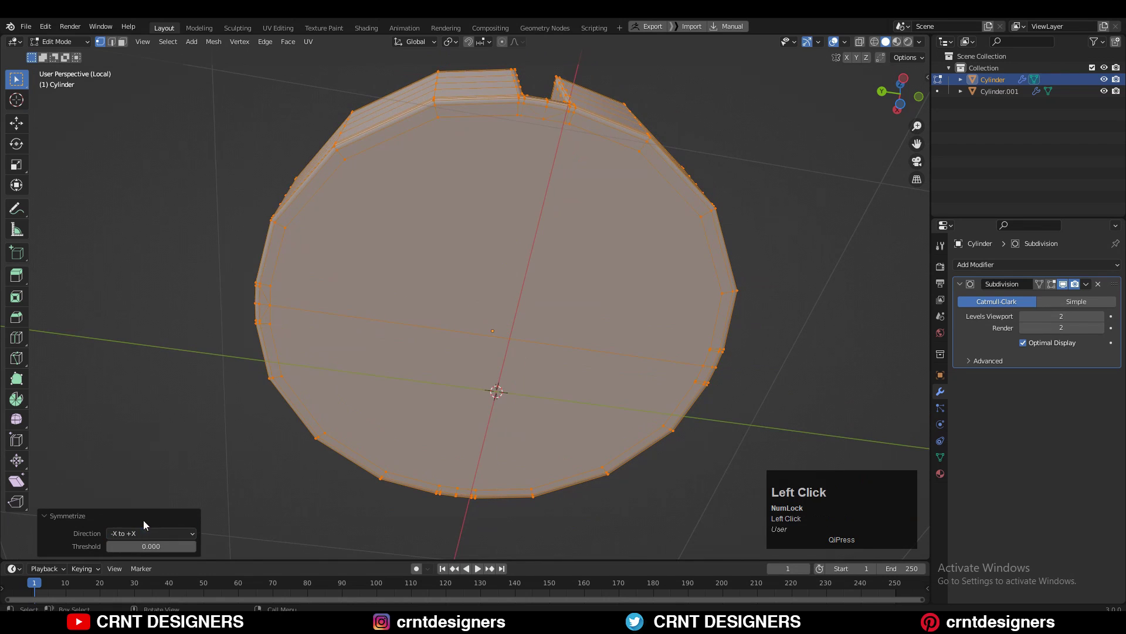
# Step: Symmetrize the whole slotted mesh again with the direction +Y to -Y
pyautogui.keyDown('shift'); pyautogui.moveTo(373, 235); pyautogui.dragTo(362, 239, button='middle'); pyautogui.keyUp('shift')
pyautogui.press('a')
pyautogui.click(213, 41)
pyautogui.click(230, 204)
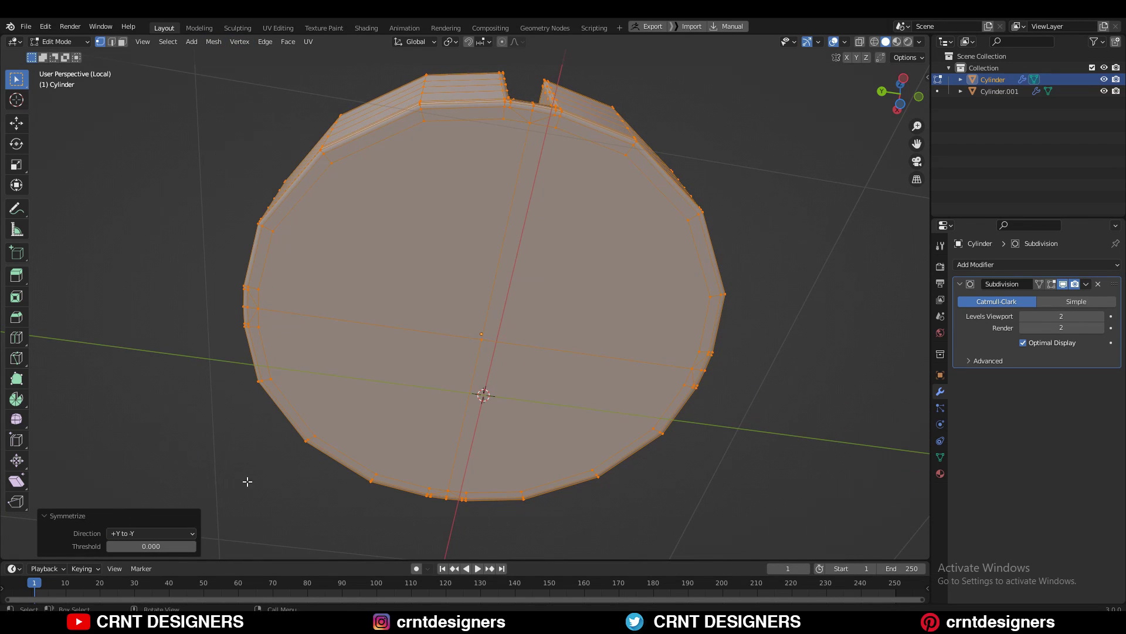
# Step: Select the four inner underside faces and shape their outline into a regular circle with the Best fit method
pyautogui.keyDown('shift'); pyautogui.moveTo(692, 298); pyautogui.dragTo(685, 296, button='middle'); pyautogui.keyUp('shift')
pyautogui.moveTo(494, 271); pyautogui.dragTo(470, 278)
pyautogui.keyDown('shift'); pyautogui.moveTo(552, 260); pyautogui.dragTo(463, 364); pyautogui.keyUp('shift')
pyautogui.rightClick(546, 250)
pyautogui.moveTo(557, 249)
pyautogui.click(593, 258)
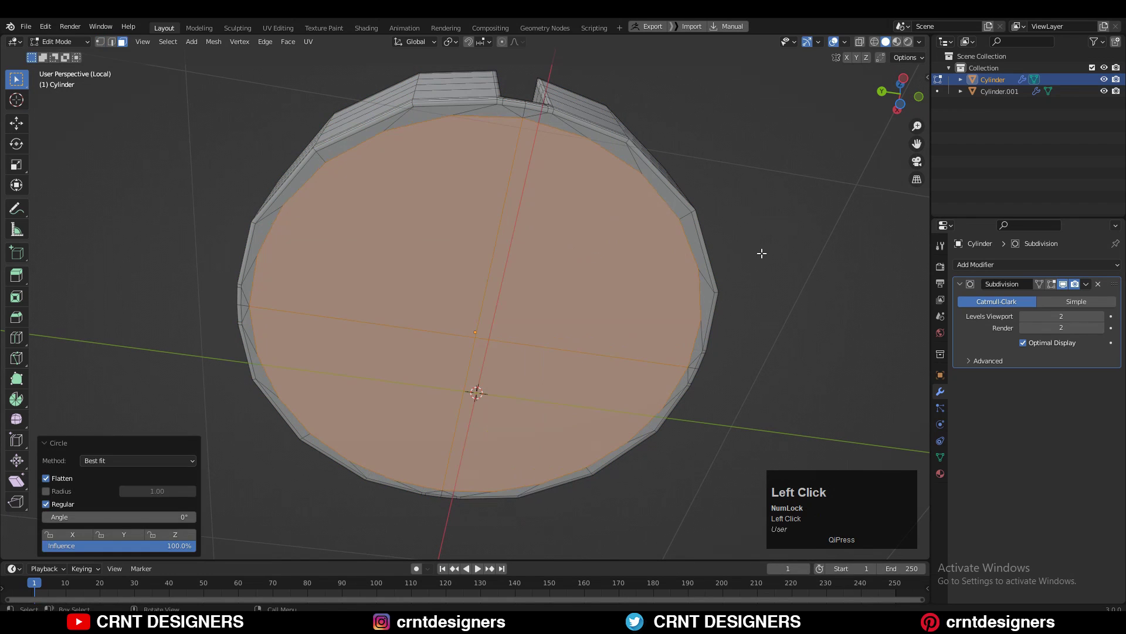
pyautogui.click(745, 264)
# Step: Scale the circular underside faces and extrude them downward into a shallow neck
pyautogui.moveTo(741, 279); pyautogui.dragTo(735, 279, button='middle')
pyautogui.press('s')
pyautogui.moveTo(478, 282); pyautogui.dragTo(694, 304, button='middle')
pyautogui.press('e')
pyautogui.click(536, 302)
# Step: Inset the neck's bottom faces by about 0.04 m and merge the inset faces at their center into a triangle fan
pyautogui.press('Tab')
pyautogui.press('Tab')
pyautogui.press('i')
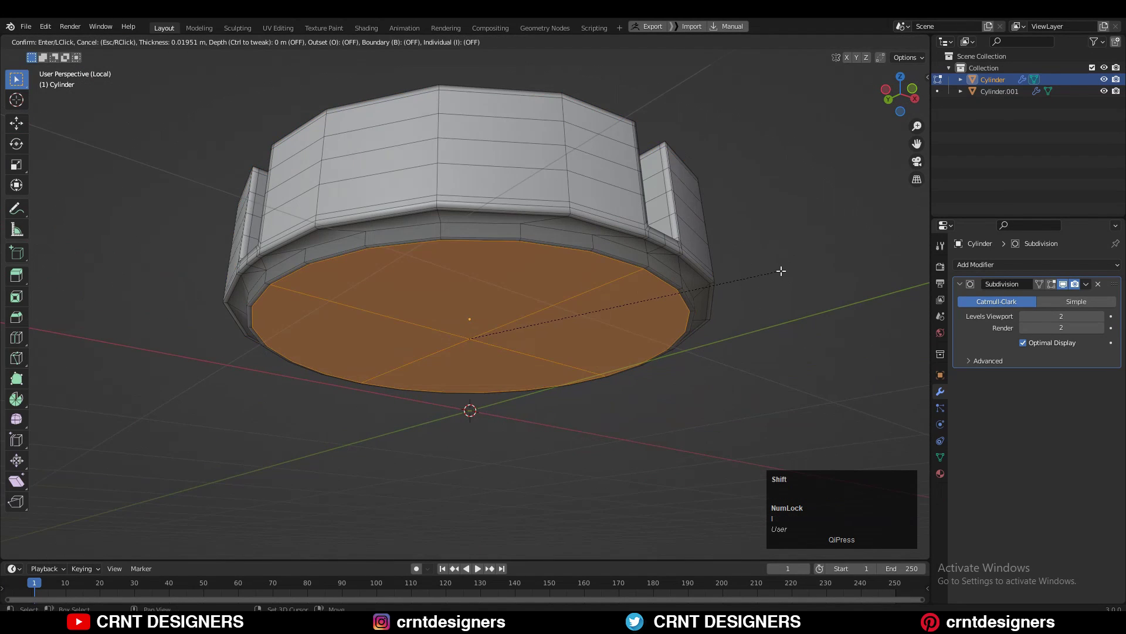
pyautogui.click(755, 286)
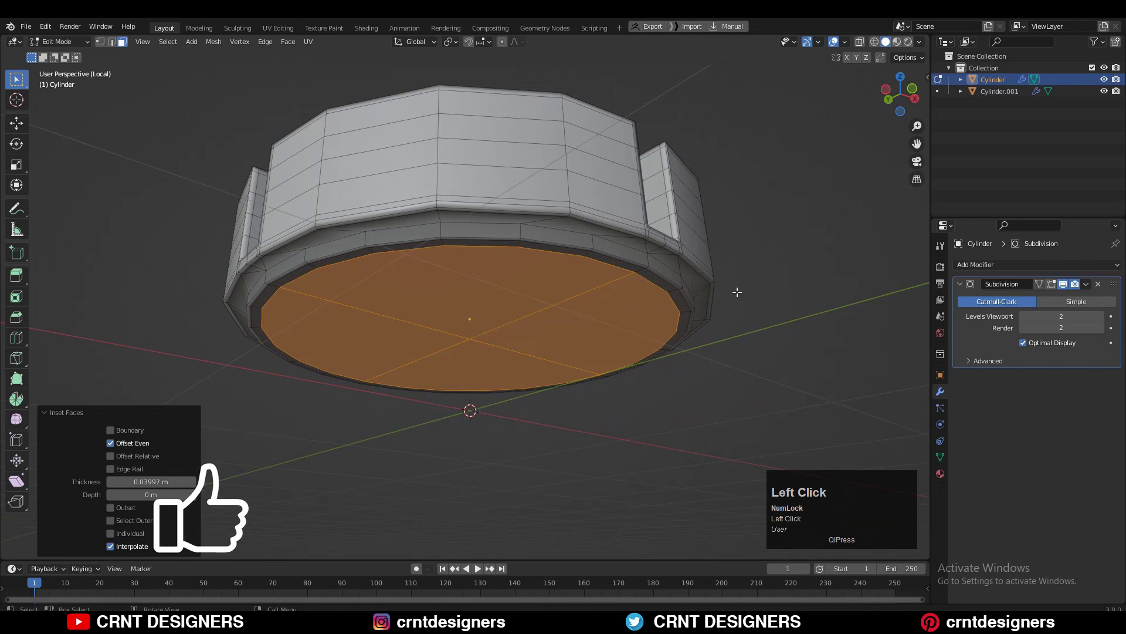
pyautogui.press('m')
pyautogui.click(623, 261)
# Step: Inset the neck's bottom faces slightly to support its rim and preview the smoothed slotted part
pyautogui.keyDown('alt'); pyautogui.click(592, 244); pyautogui.keyUp('alt')
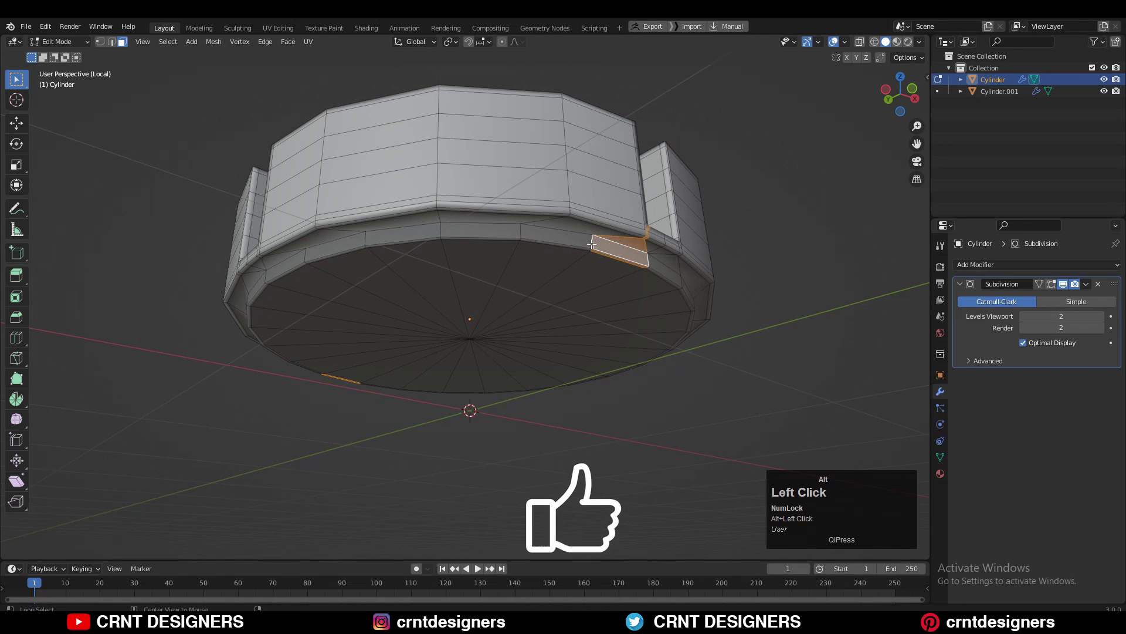
pyautogui.press('i')
pyautogui.keyDown('shift'); pyautogui.click(781, 258); pyautogui.keyUp('shift')
pyautogui.press('Tab')
pyautogui.press('Tab')
pyautogui.moveTo(389, 246); pyautogui.dragTo(446, 323, button='middle')
pyautogui.scroll(1, 391, 268)
pyautogui.press('Tab')
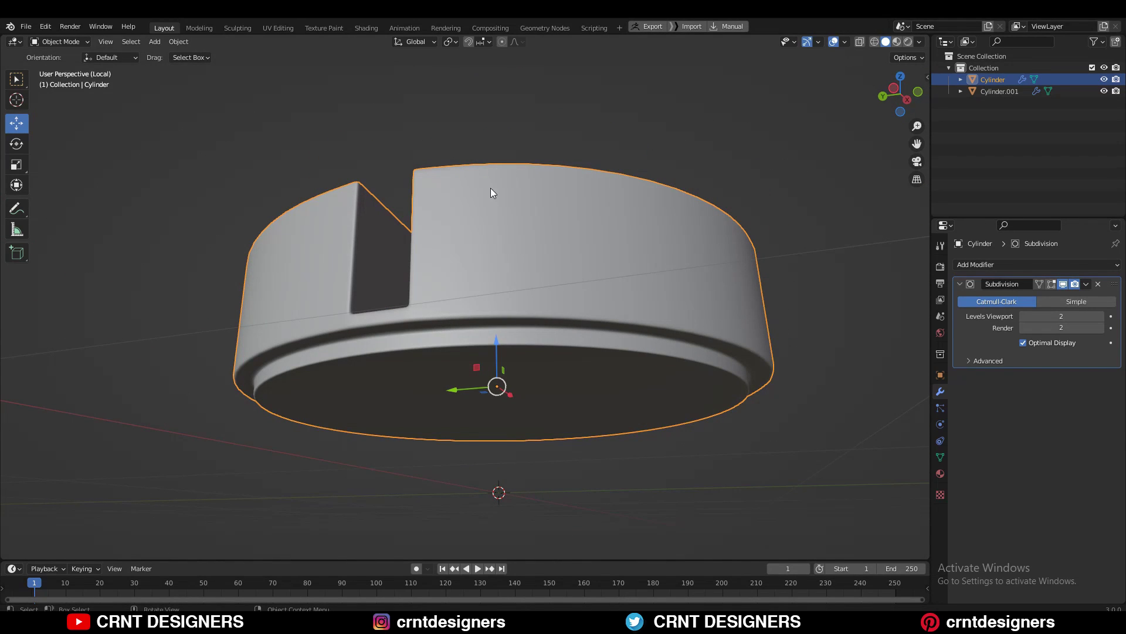
# Step: Add a supporting edge loop close to the lower rim of the slotted part's outer wall and preview the smoothed result
pyautogui.press('Tab')
pyautogui.moveTo(491, 187); pyautogui.dragTo(603, 211, button='middle')
pyautogui.scroll(3, 603, 211)
pyautogui.hotkey('ctrl', 'r')
pyautogui.click(622, 309)
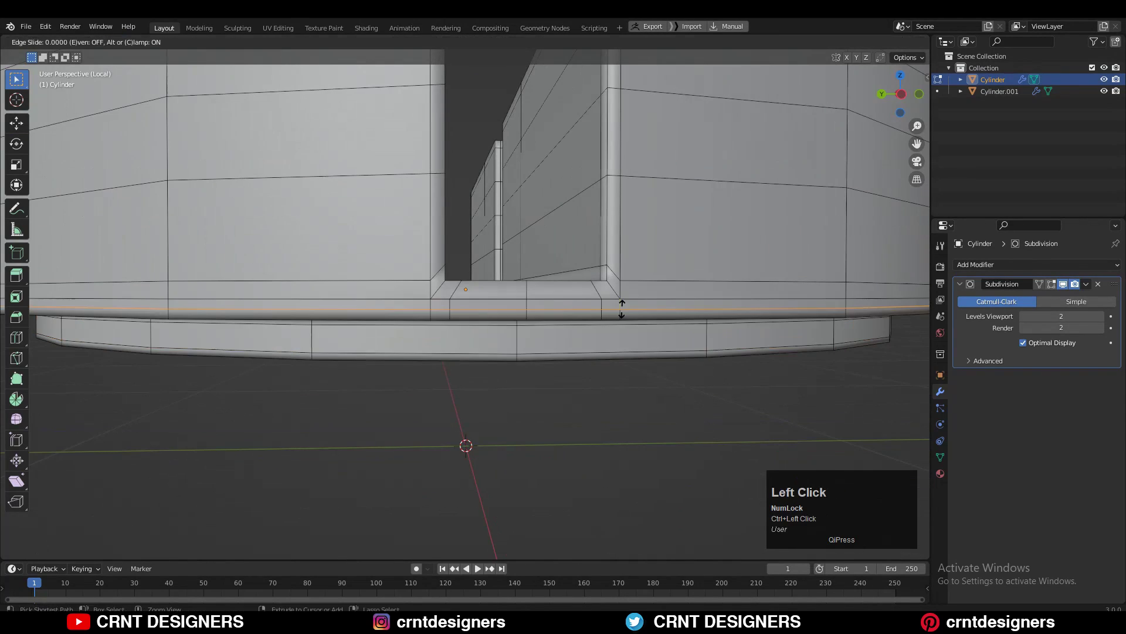
pyautogui.click(622, 308)
pyautogui.press('Tab')
pyautogui.scroll(-5, 698, 286)
# Step: Isolate the lower disc for mesh editing and select the ring of faces around its top
pyautogui.moveTo(699, 286); pyautogui.dragTo(689, 257, button='middle')
pyautogui.click(575, 306)
pyautogui.scroll(3, 575, 306)
pyautogui.moveTo(657, 246); pyautogui.dragTo(634, 237, button='middle')
pyautogui.press('Tab')
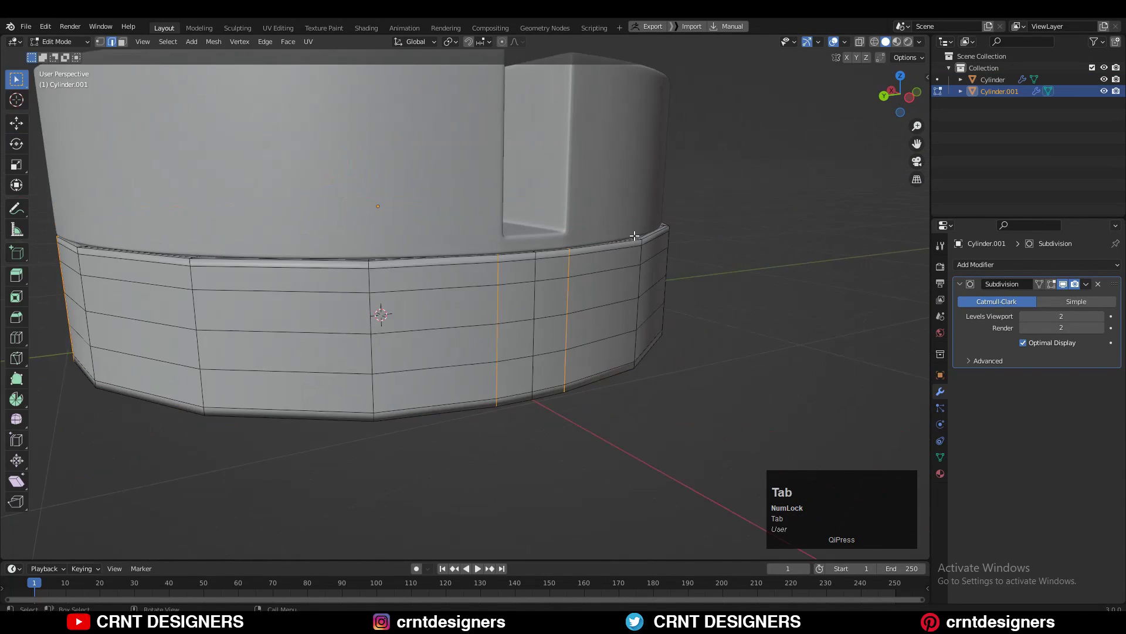
pyautogui.scroll(1, 633, 236)
pyautogui.keyDown('alt'); pyautogui.click(613, 236); pyautogui.keyUp('alt')
pyautogui.moveTo(705, 230); pyautogui.dragTo(665, 278, button='middle')
pyautogui.press('/')
pyautogui.press('Tab')
pyautogui.keyDown('alt'); pyautogui.click(649, 298); pyautogui.keyUp('alt')
pyautogui.scroll(2, 664, 277)
pyautogui.keyDown('shift'); pyautogui.moveTo(837, 272); pyautogui.dragTo(690, 201, button='middle'); pyautogui.keyUp('shift')
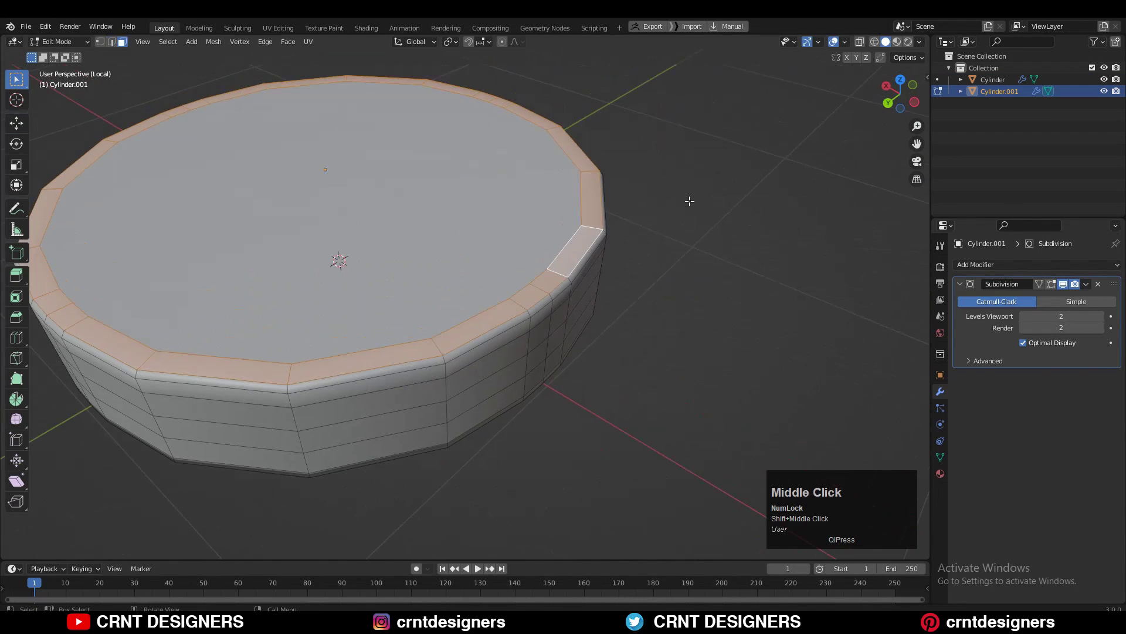
# Step: Add an edge loop near the disc's top rim and inset the narrow rim faces by about 0.002 m
pyautogui.moveTo(626, 244); pyautogui.dragTo(623, 199, button='middle')
pyautogui.hotkey('ctrl', 'r')
pyautogui.click(594, 135)
pyautogui.click(593, 131)
pyautogui.moveTo(634, 153); pyautogui.dragTo(643, 173, button='middle')
pyautogui.keyDown('alt'); pyautogui.click(603, 189); pyautogui.keyUp('alt')
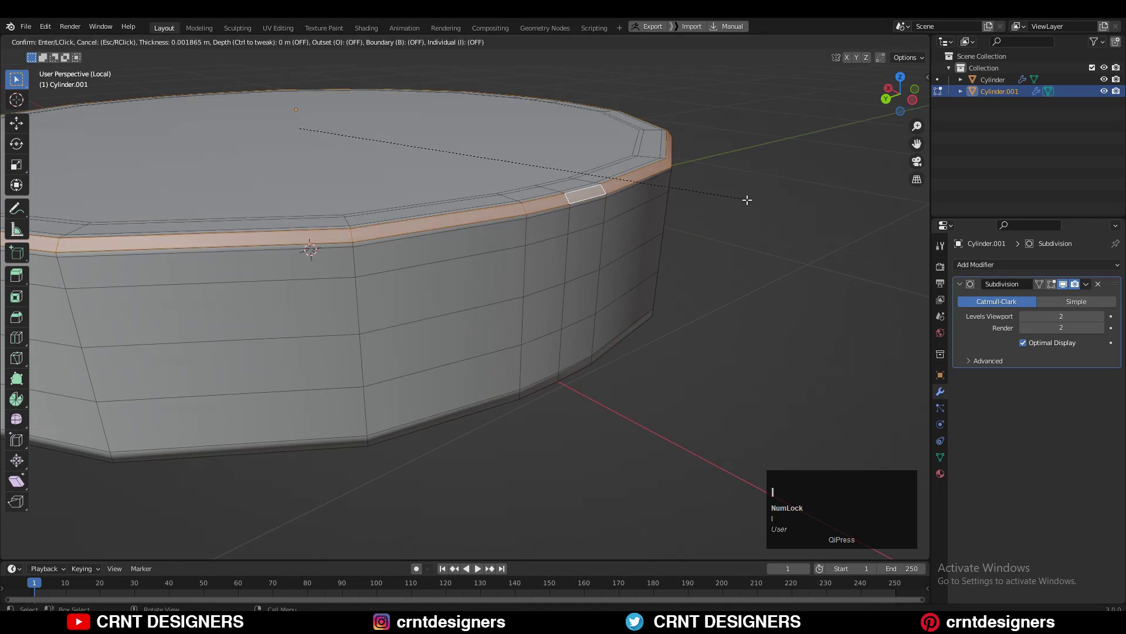
pyautogui.click(747, 200)
# Step: Refine the disc's top rim with a supporting loop cut and dissolve the selected edges
pyautogui.moveTo(610, 256); pyautogui.dragTo(626, 255, button='middle')
pyautogui.scroll(4, 626, 255)
pyautogui.keyDown('alt'); pyautogui.click(704, 211); pyautogui.keyUp('alt')
pyautogui.hotkey('ctrl', 'r')
pyautogui.keyDown('ctrl'); pyautogui.click(718, 191); pyautogui.keyUp('ctrl')
pyautogui.hotkey('ctrl', 'x')
pyautogui.scroll(-5, 444, 327)
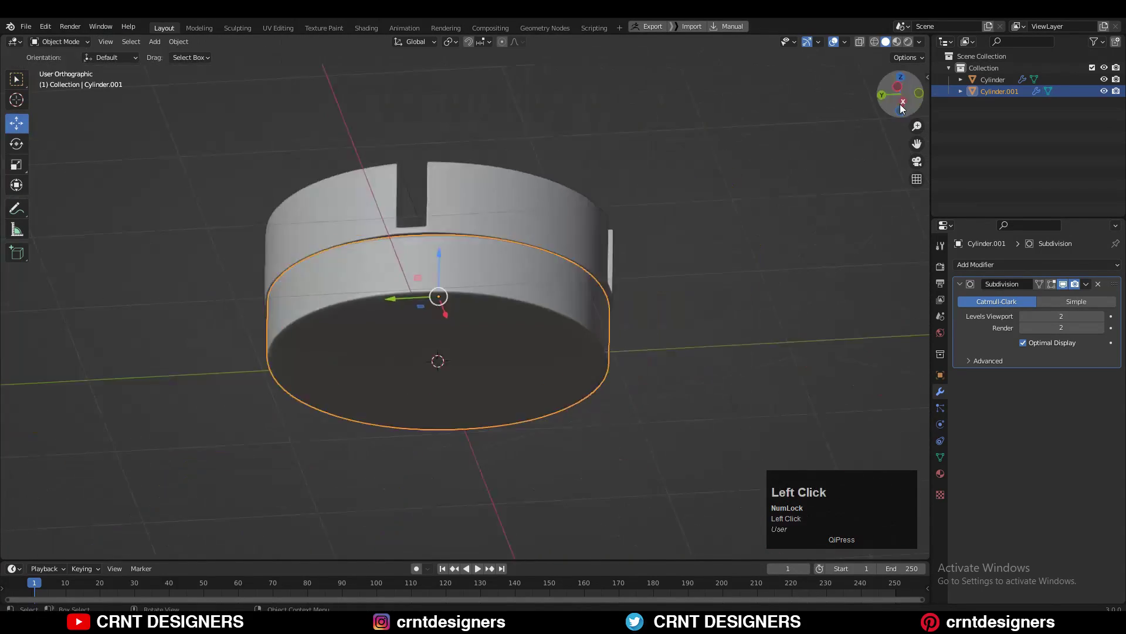
# Step: Examine the smoothed slotted part and lower disc together from below and from above
pyautogui.press('KP_1')
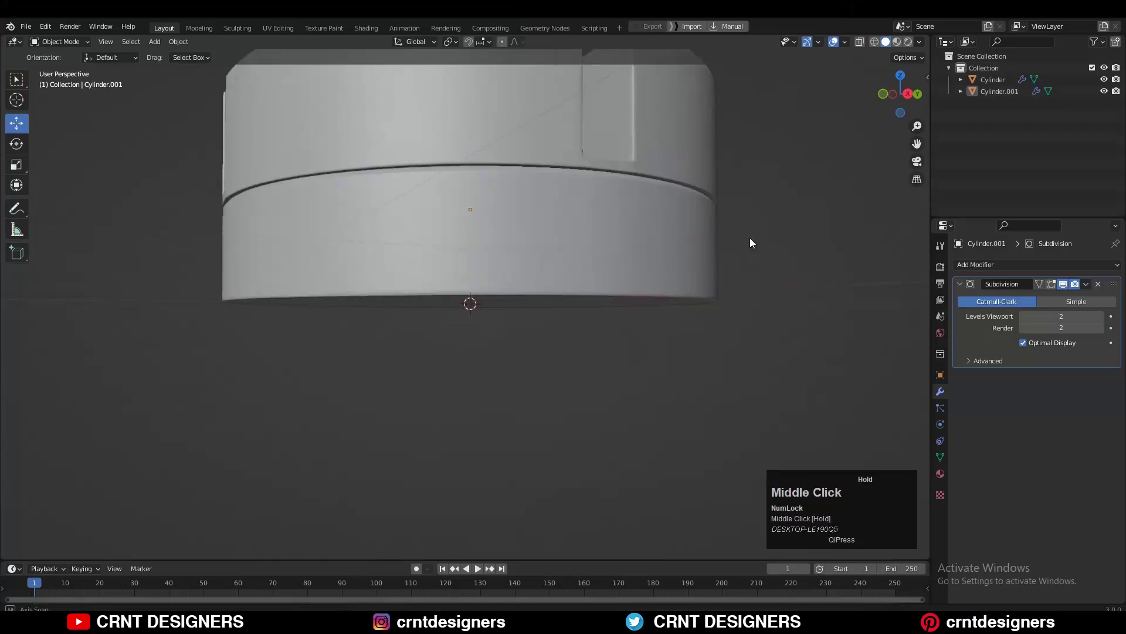
pyautogui.moveTo(750, 238); pyautogui.dragTo(640, 273, button='middle')
pyautogui.click(629, 227)
pyautogui.click(900, 112)
pyautogui.keyDown('shift'); pyautogui.moveTo(722, 154); pyautogui.dragTo(729, 174, button='middle'); pyautogui.keyUp('shift')
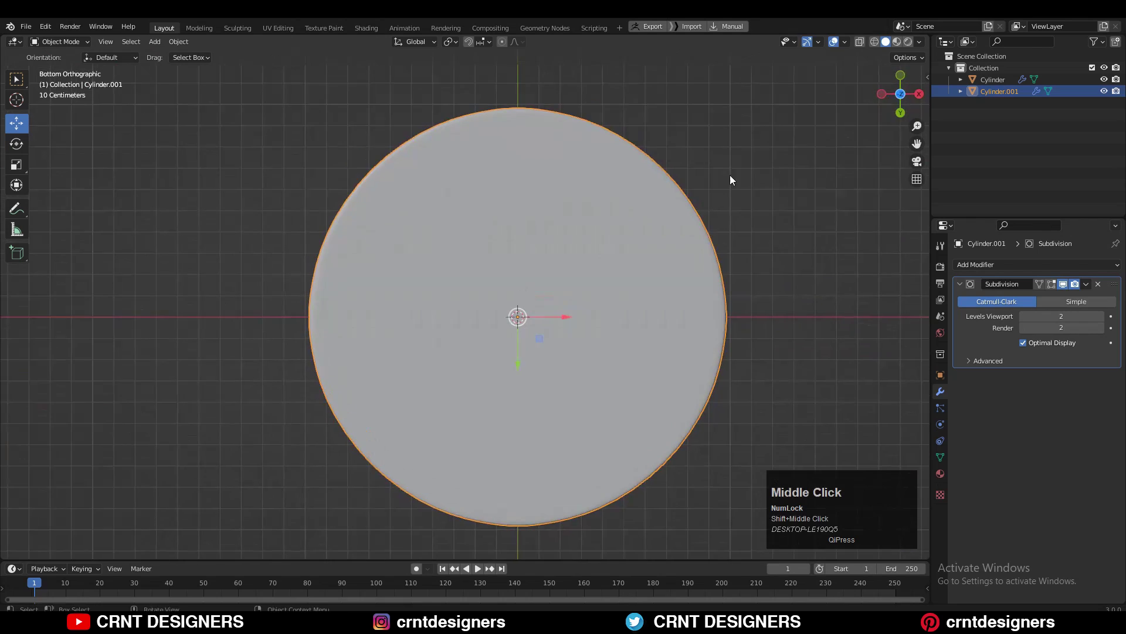
pyautogui.click(900, 76)
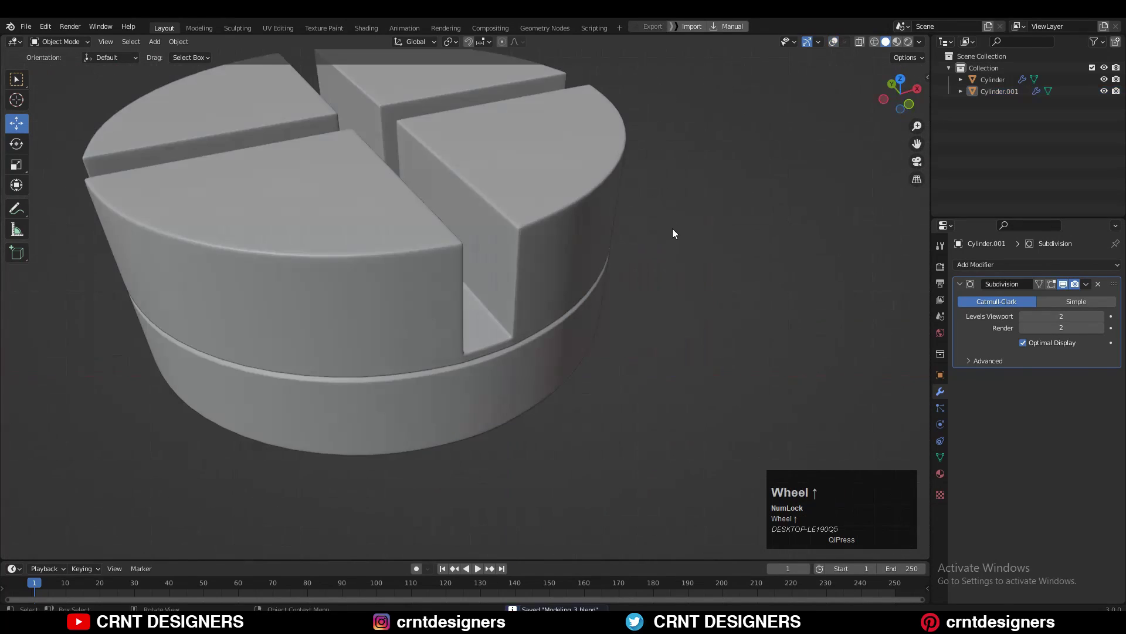
pyautogui.moveTo(672, 228); pyautogui.dragTo(644, 228, button='middle')
pyautogui.scroll(3, 670, 212)
pyautogui.hotkey('ctrl', 'z')
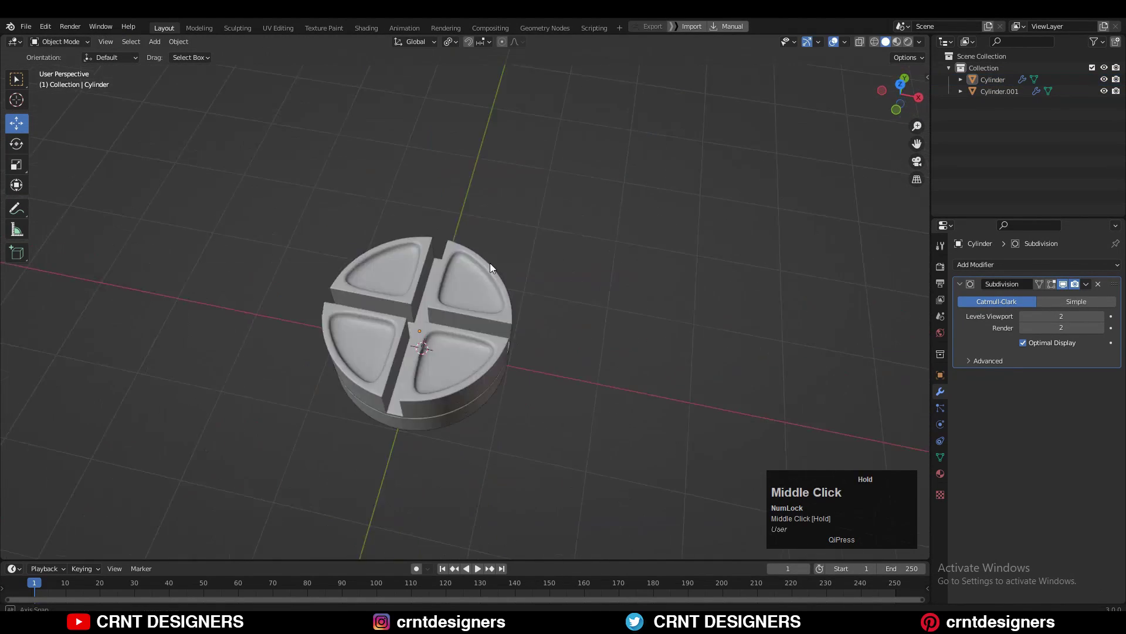
# Step: Select the sloped face loops inside the recesses of all four wedges
pyautogui.click(494, 291)
pyautogui.moveTo(494, 291); pyautogui.dragTo(426, 343, button='middle')
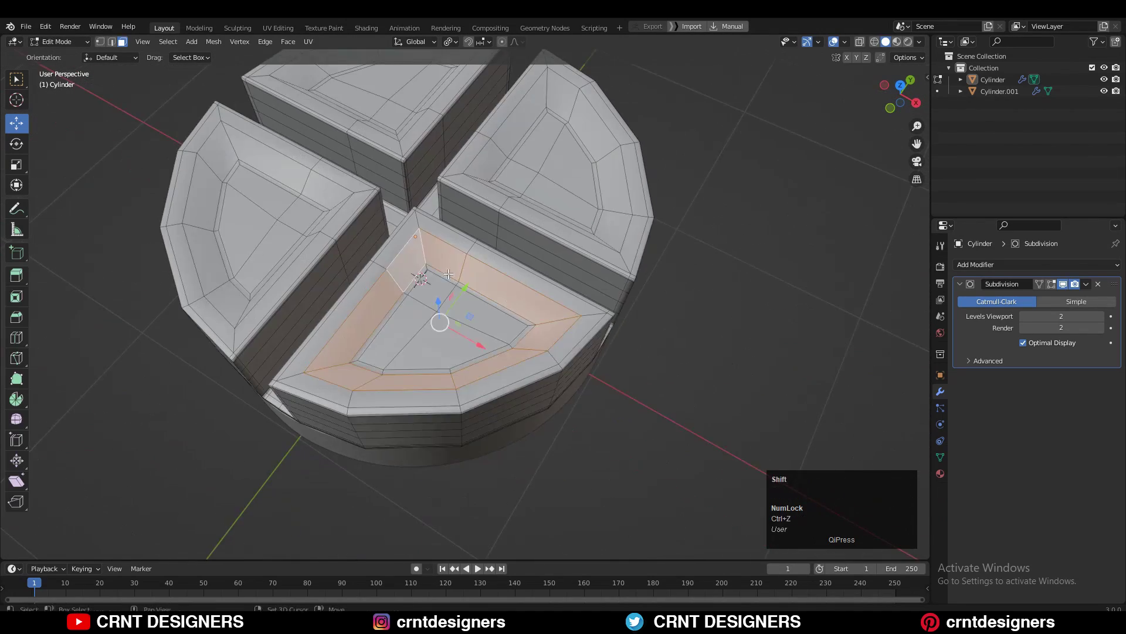
pyautogui.keyDown('alt'); pyautogui.keyDown('shift'); pyautogui.click(305, 276); pyautogui.keyUp('shift'); pyautogui.keyUp('alt')
pyautogui.keyDown('alt'); pyautogui.keyDown('shift'); pyautogui.click(369, 97); pyautogui.keyUp('shift'); pyautogui.keyUp('alt')
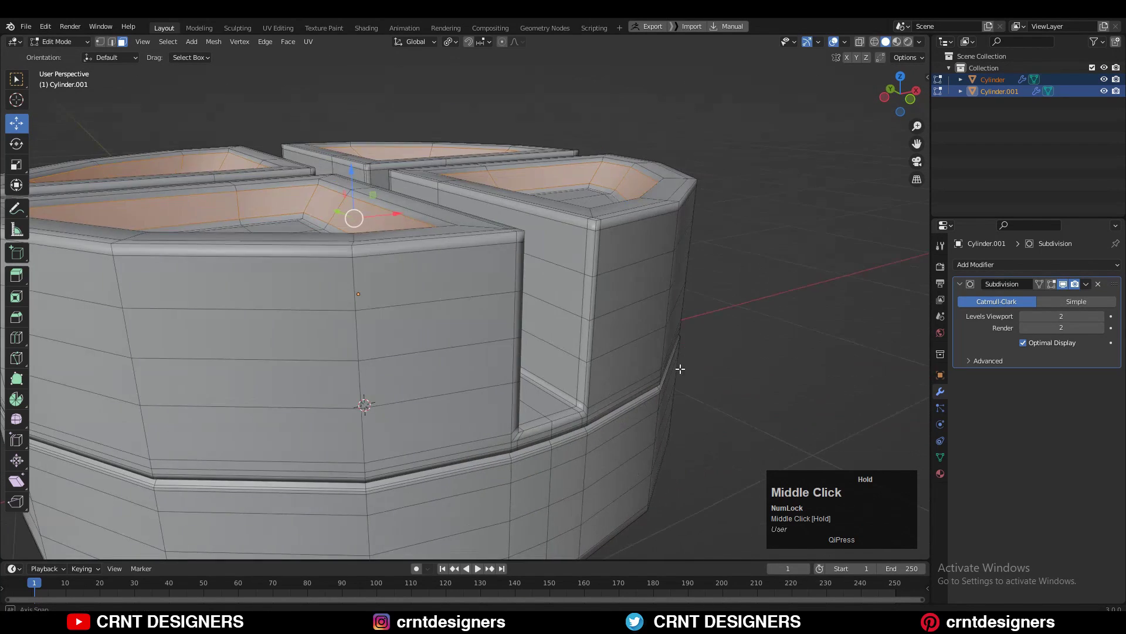
# Step: Select the face bands around the lower disc's side wall and inset them by about 0.02 m
pyautogui.keyDown('alt'); pyautogui.keyDown('shift'); pyautogui.click(648, 444); pyautogui.keyUp('shift'); pyautogui.keyUp('alt')
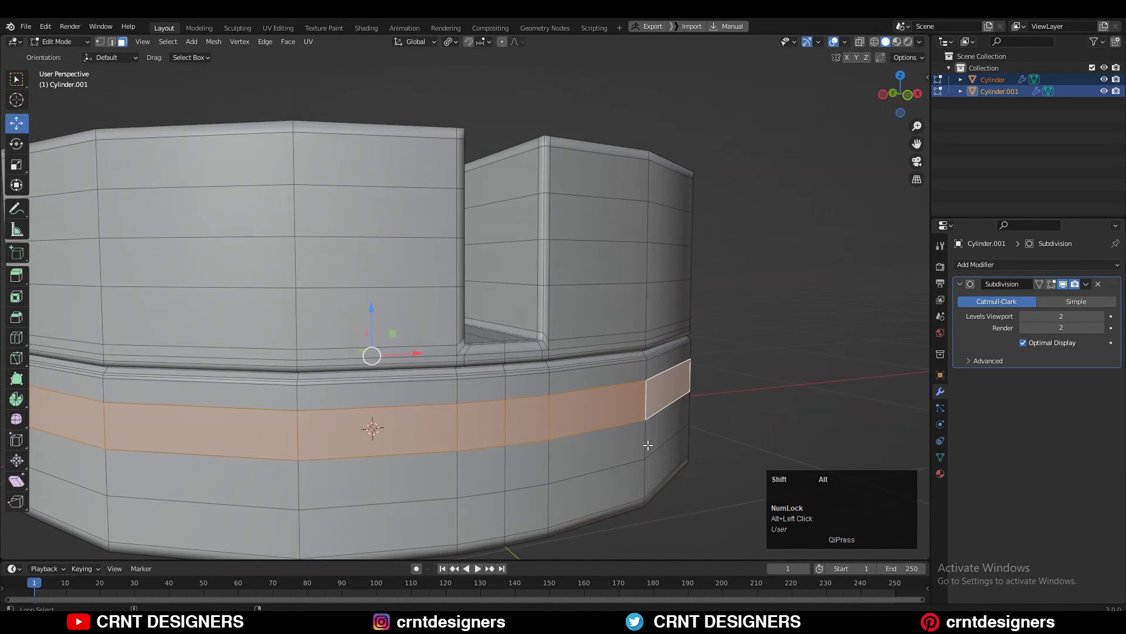
pyautogui.keyDown('shift'); pyautogui.moveTo(648, 445); pyautogui.dragTo(654, 377, button='middle'); pyautogui.keyUp('shift')
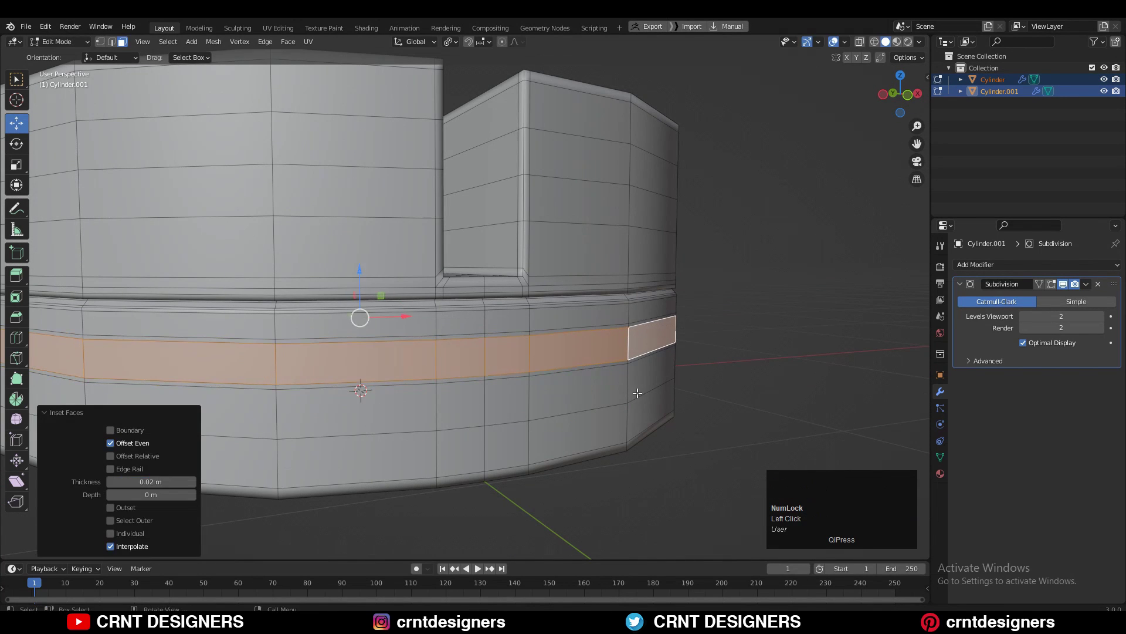
pyautogui.press('i')
pyautogui.keyDown('alt'); pyautogui.keyDown('shift'); pyautogui.click(541, 349); pyautogui.keyUp('shift'); pyautogui.keyUp('alt')
pyautogui.press('i')
pyautogui.click(772, 337)
# Step: Scale the inset bands on the disc's side inward and adjust their Z scale to form ring grooves
pyautogui.press('s')
pyautogui.click(762, 339)
pyautogui.press('s')
pyautogui.press('z')
pyautogui.moveTo(763, 340); pyautogui.dragTo(697, 326, button='middle')
pyautogui.click(756, 331)
# Step: Preview the smoothed ring grooves and examine the finished model from several angles
pyautogui.press('Tab')
pyautogui.scroll(-5, 688, 347)
pyautogui.scroll(6, 697, 325)
pyautogui.press('Tab')
pyautogui.press('Tab')
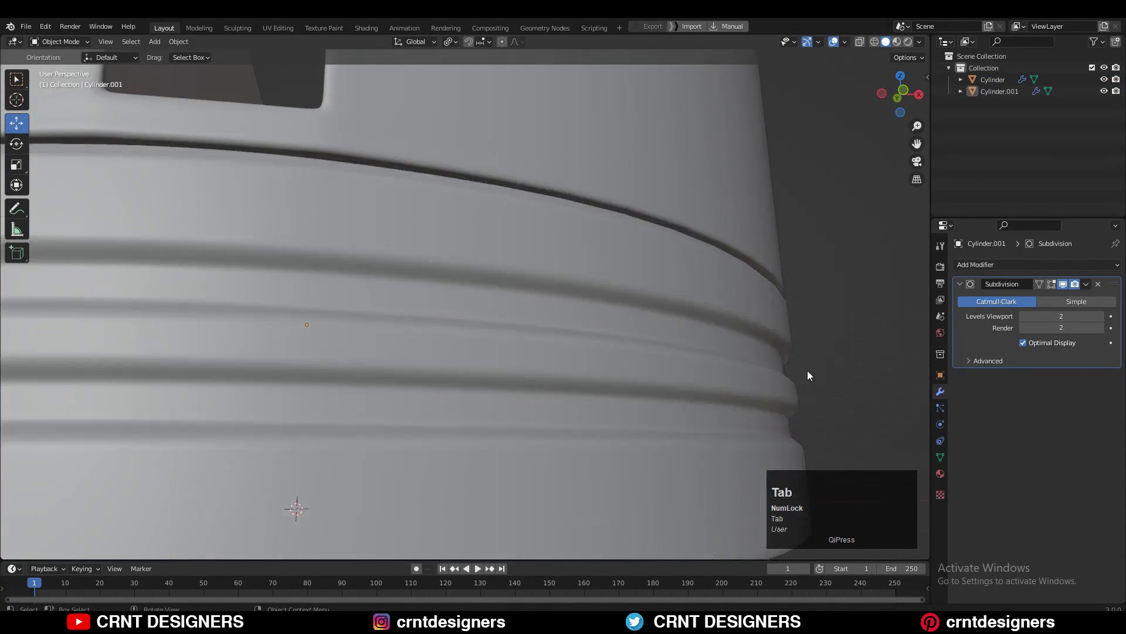
pyautogui.scroll(-8, 807, 370)
pyautogui.moveTo(807, 371); pyautogui.dragTo(642, 337, button='middle')
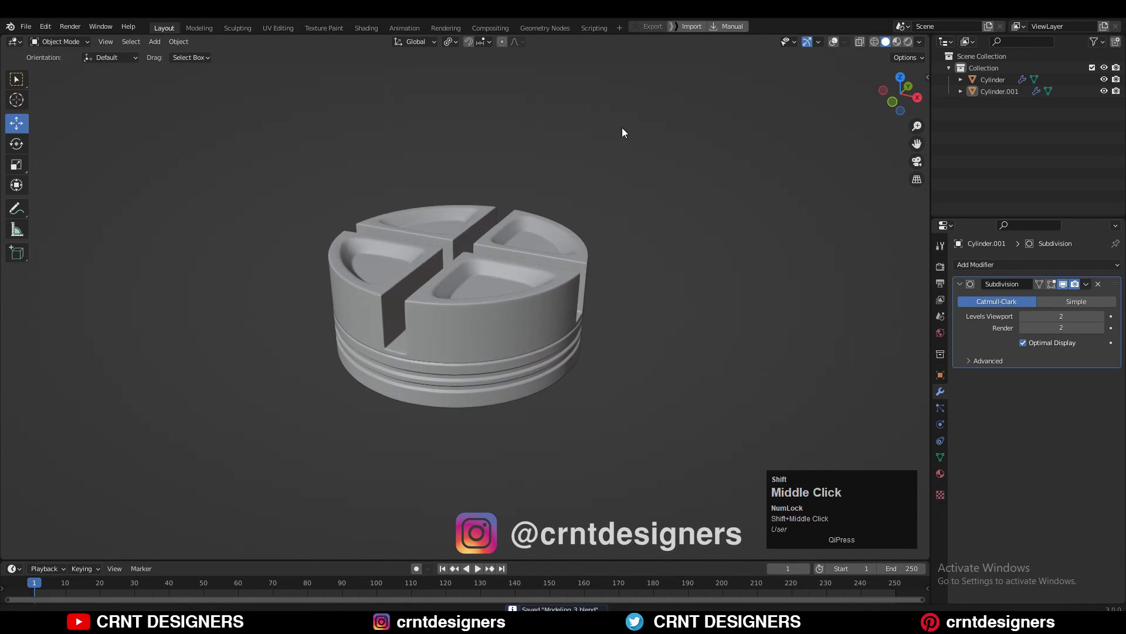
pyautogui.moveTo(626, 278); pyautogui.dragTo(602, 262, button='middle')
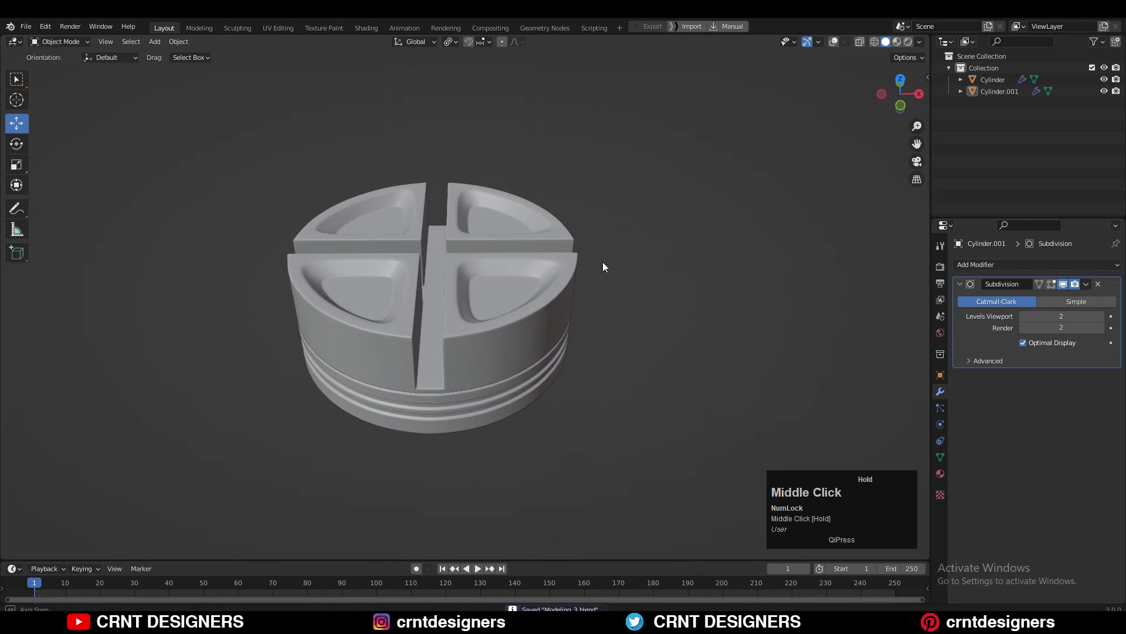
pyautogui.moveTo(494, 430); pyautogui.dragTo(511, 279, button='middle')
pyautogui.scroll(1, 511, 279)
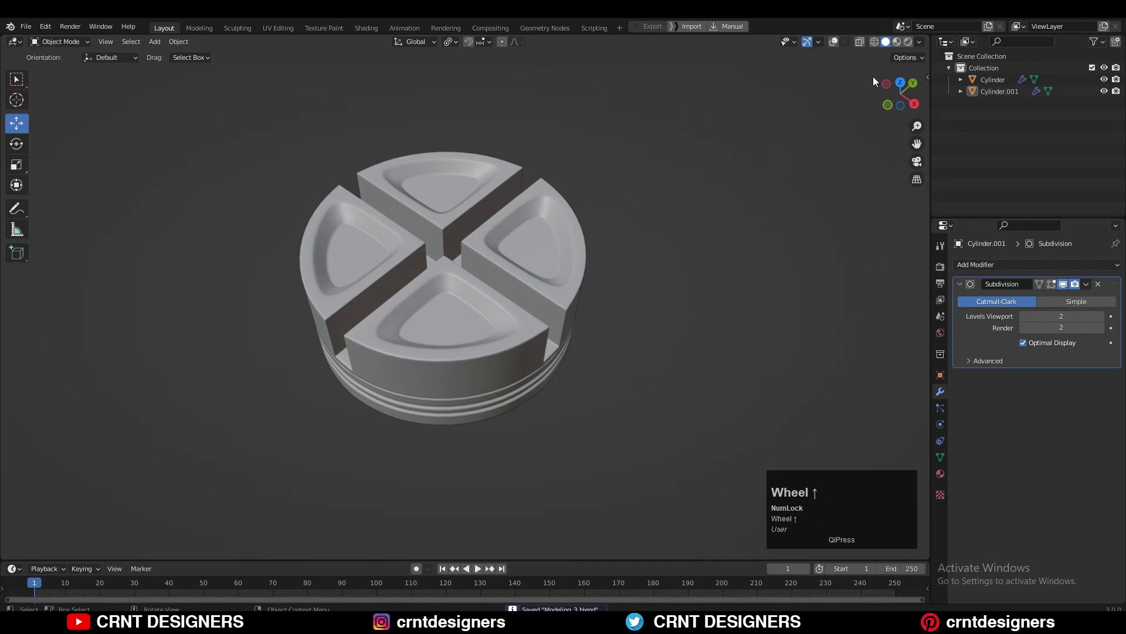